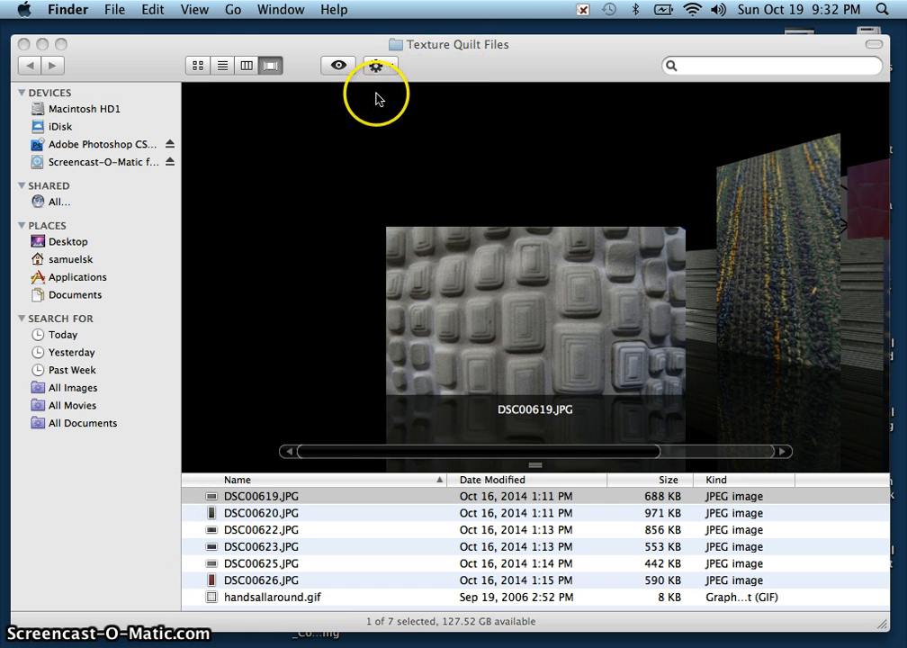
Preview the texture photos from DSC00619.JPG through DSC00626.JPG one after another in the Texture Quilt Files folder.
left_click(293, 496)
left_click(294, 512)
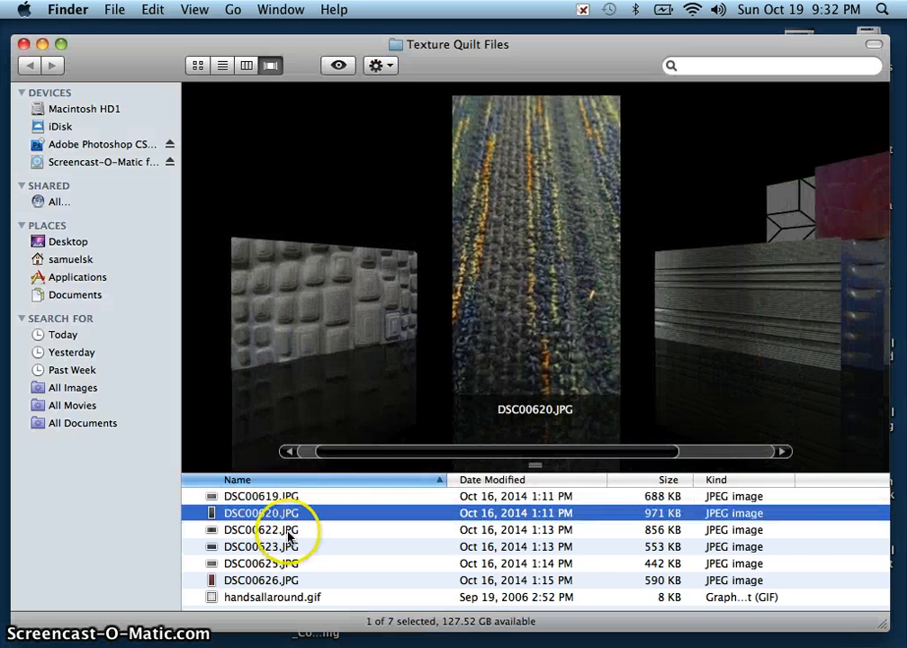
left_click(286, 531)
left_click(283, 547)
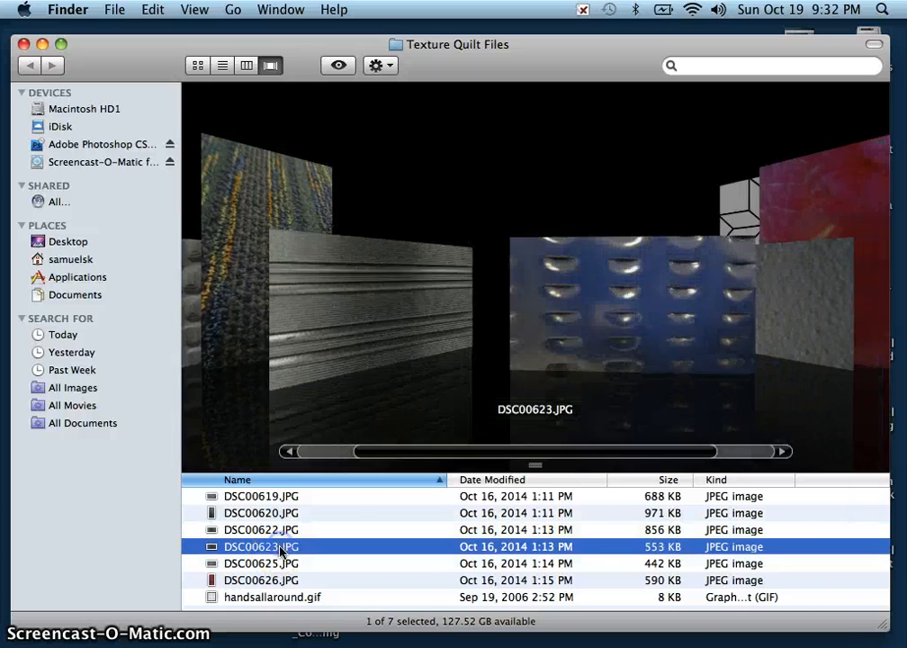
left_click(284, 564)
left_click(279, 581)
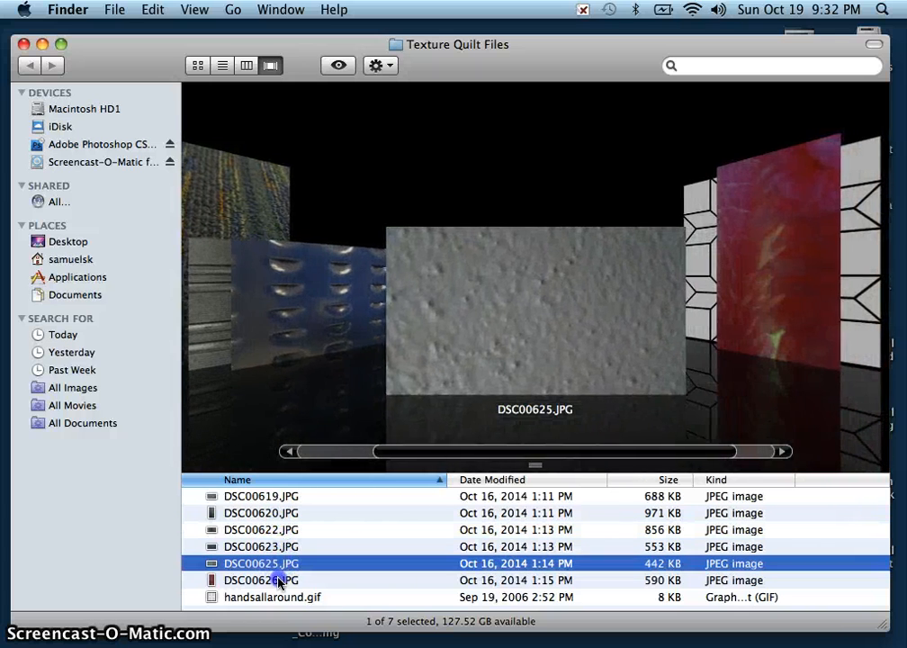
Open the five photos DSC00619.JPG through DSC00625.JPG together in Adobe Photoshop CS4 and enlarge the document window.
left_click(281, 565)
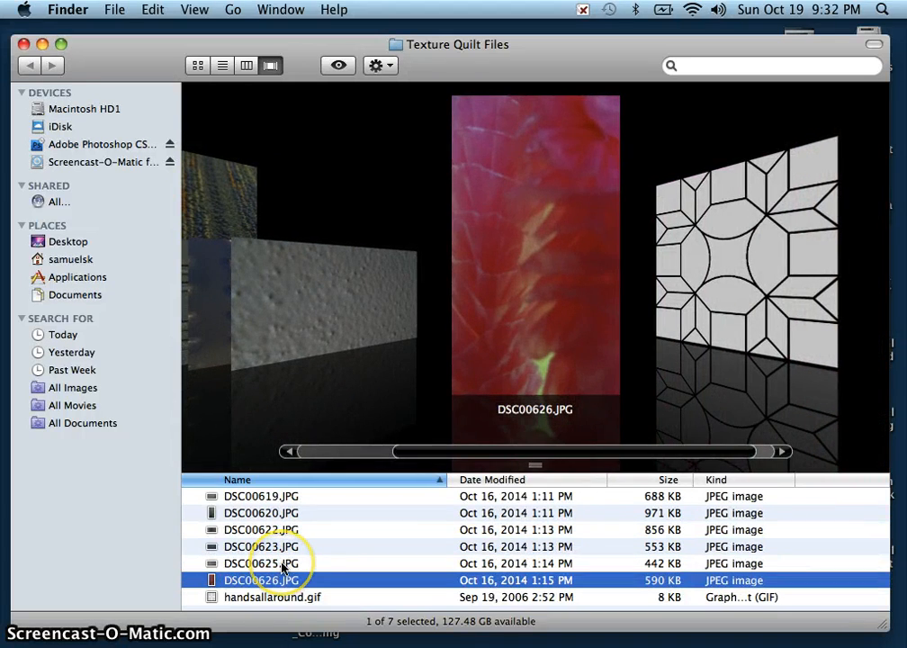
left_click(283, 562)
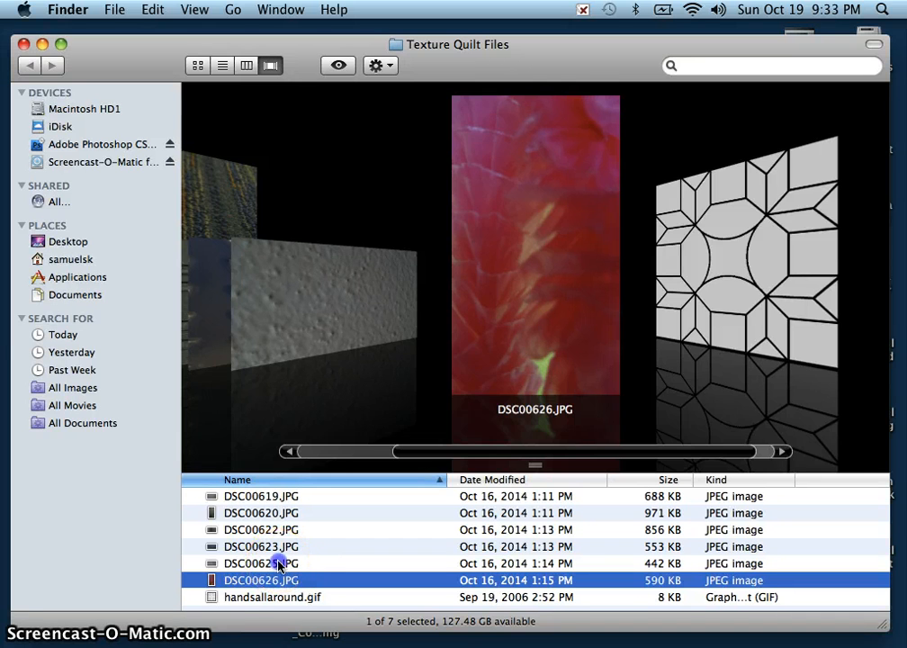
left_click(268, 497, "shift")
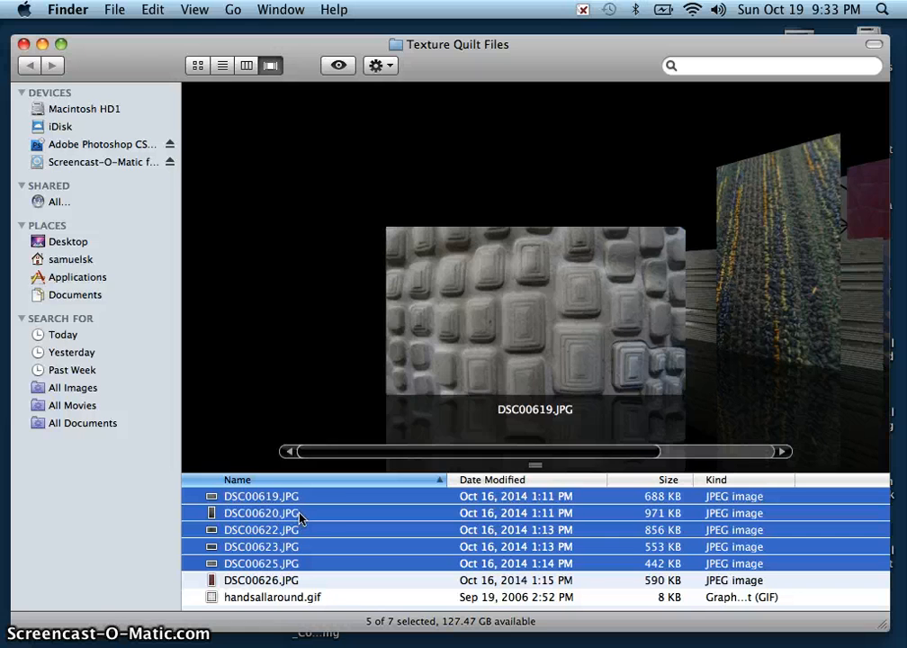
left_click(317, 518)
right_click(317, 518)
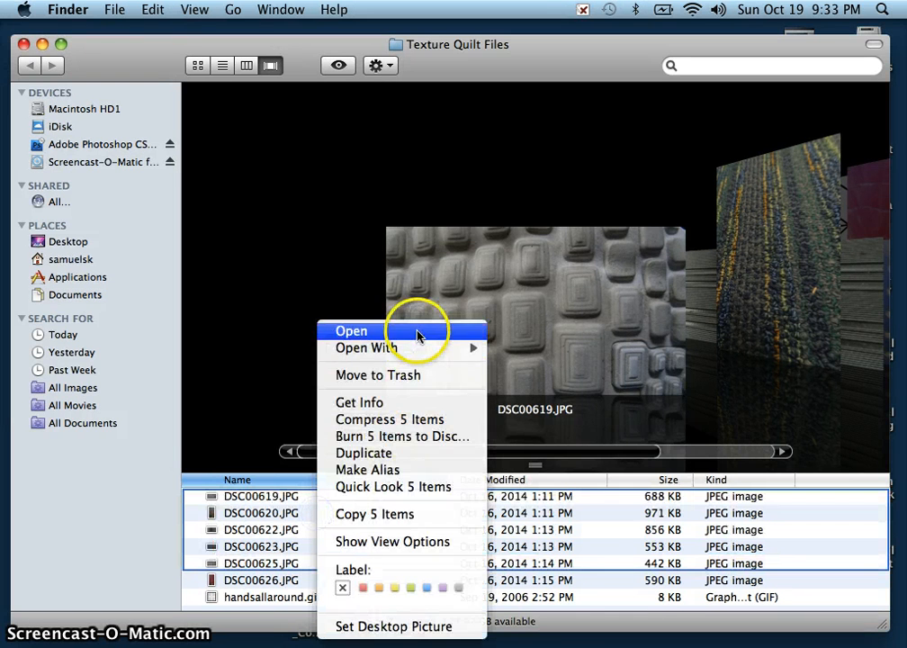
mouse_move(388, 355)
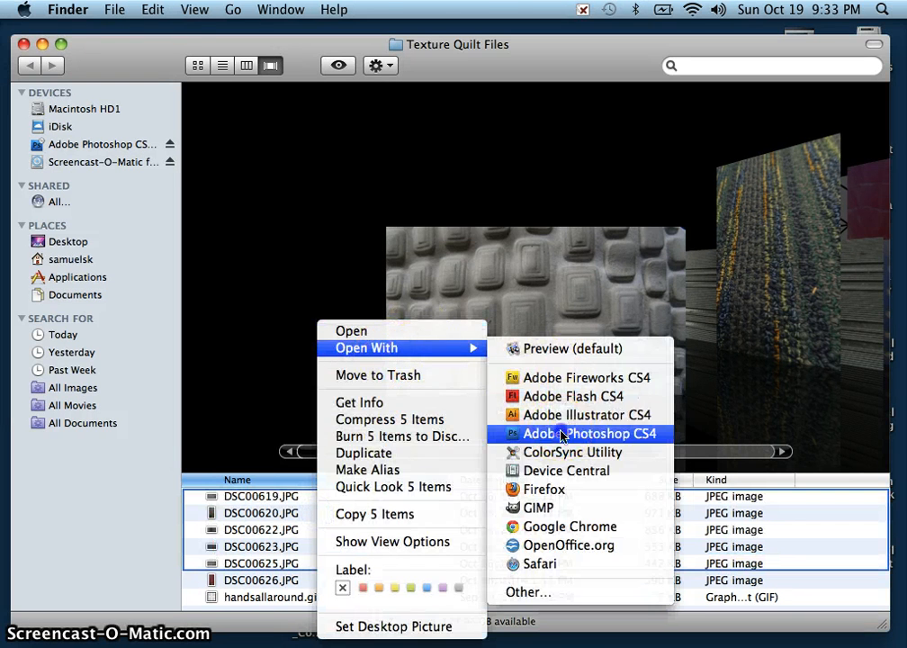
left_click(539, 490)
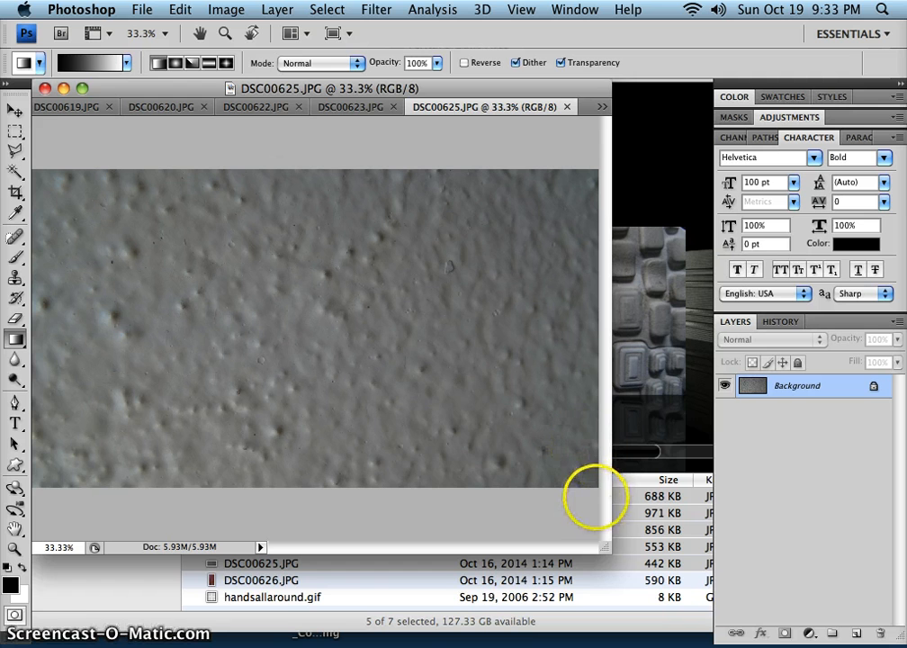
left_click_drag(603, 546, 698, 636)
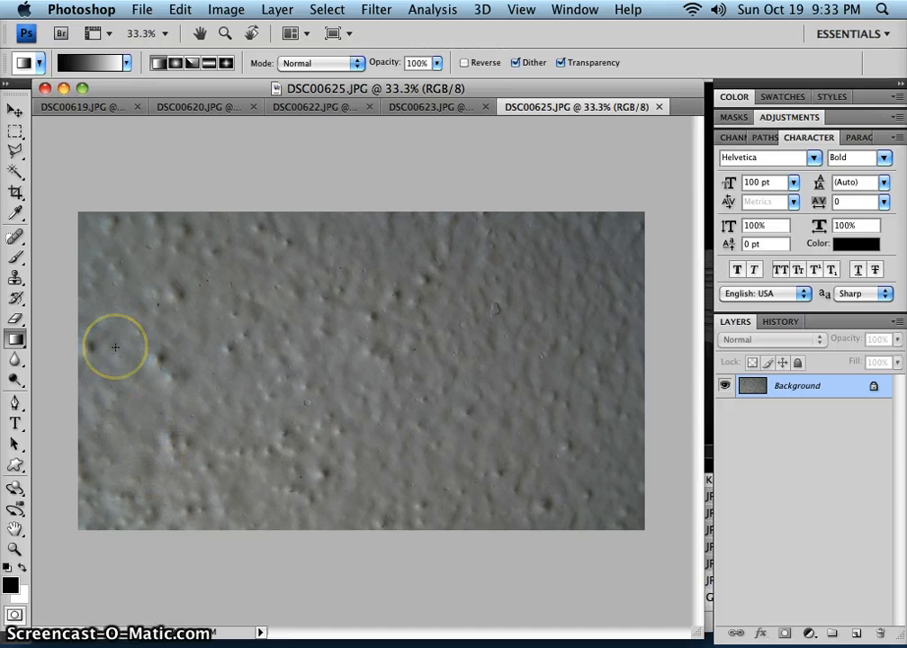
Set the Crop tool to 1.5 in width, 1.5 in height and a resolution of 150 pixels/inch.
left_click(16, 195)
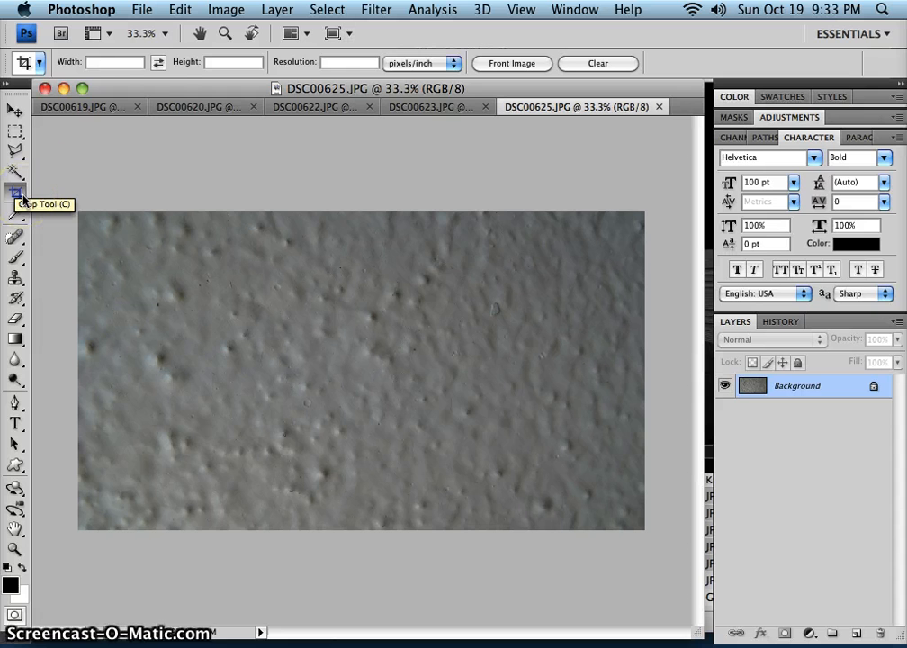
left_click(131, 62)
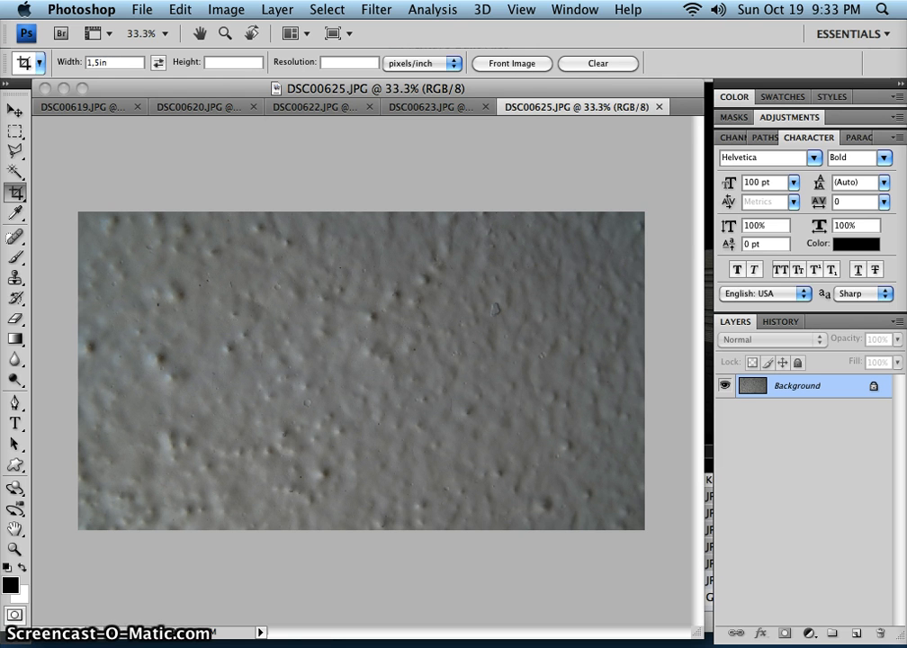
key("Return")
key("Return")
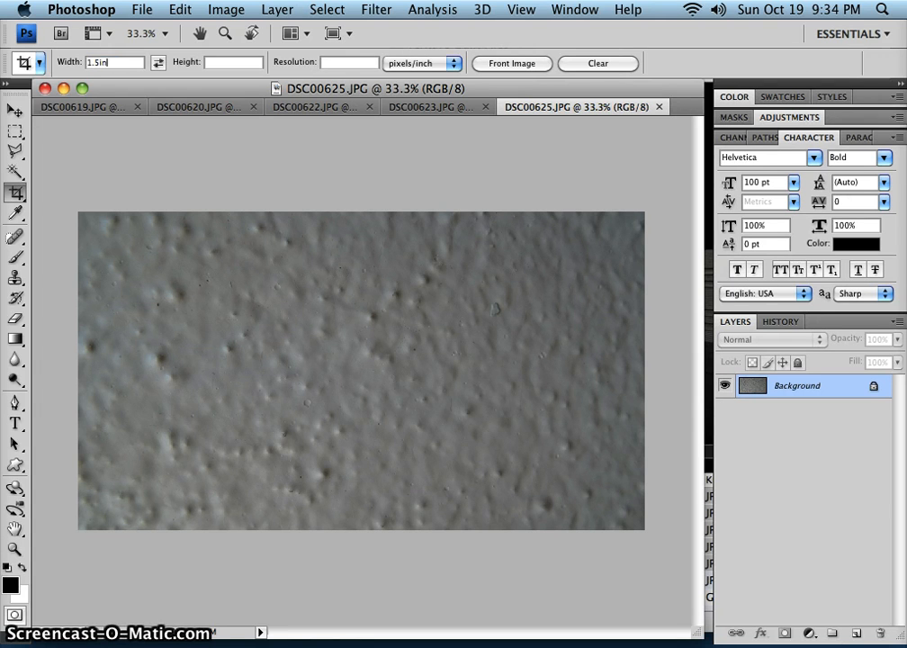
type("1.5in")
key("Return")
type("1.5")
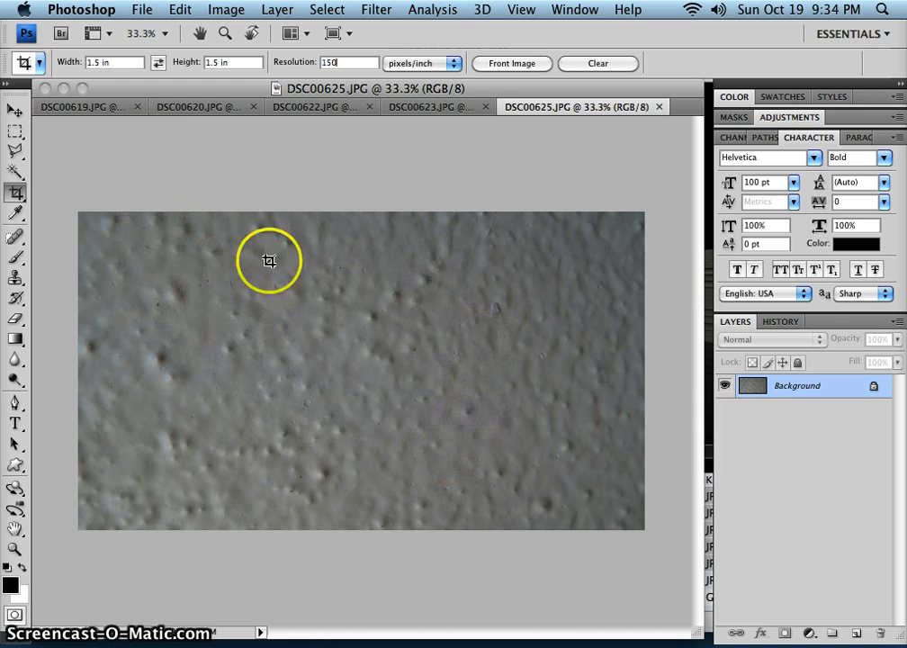
Draw a square crop frame on the wall texture in DSC00625.JPG, enlarge it and move it to the middle of the photo.
left_click(444, 440)
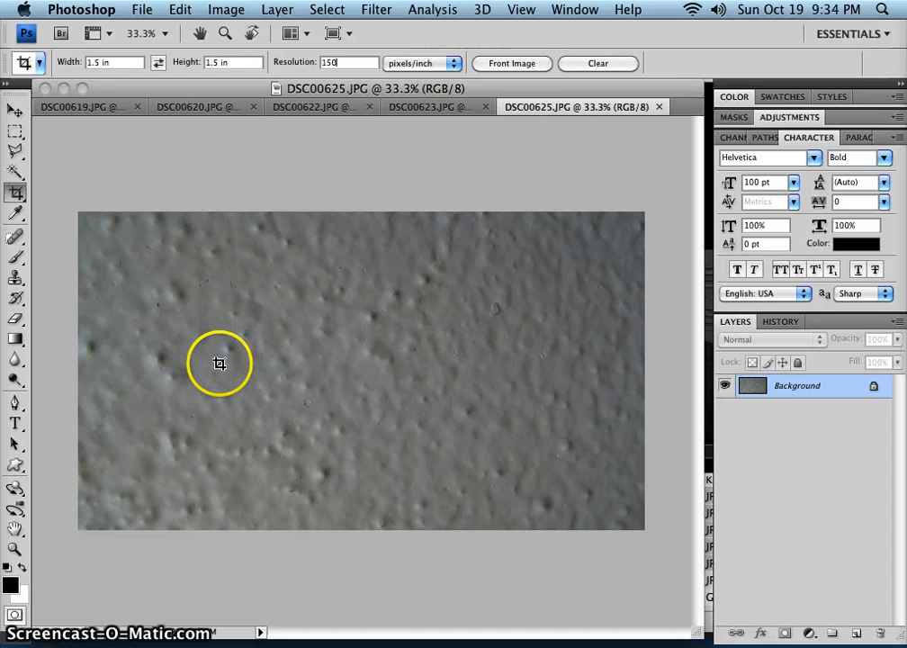
left_click_drag(135, 275, 243, 429)
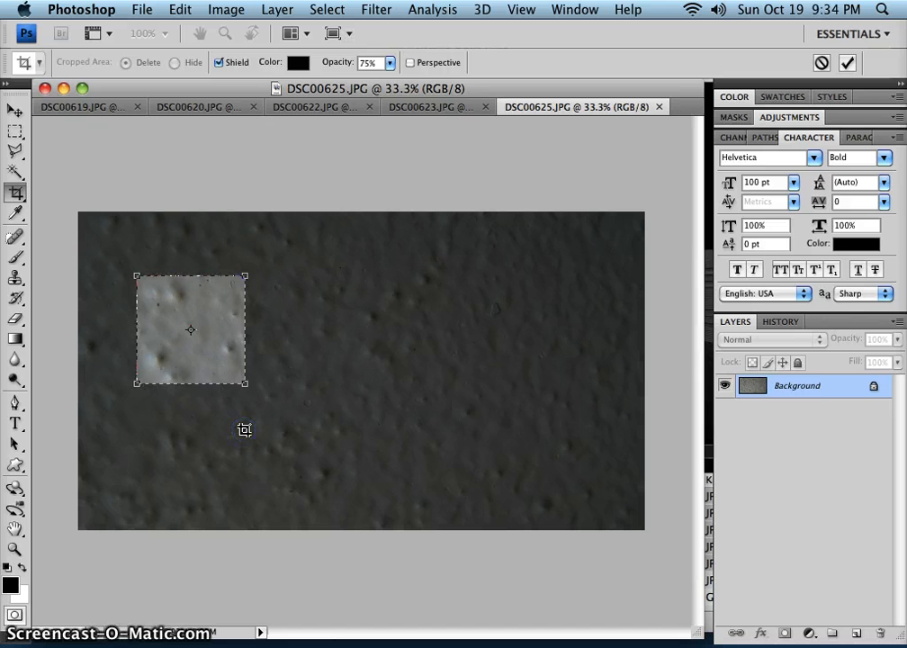
left_click(244, 380)
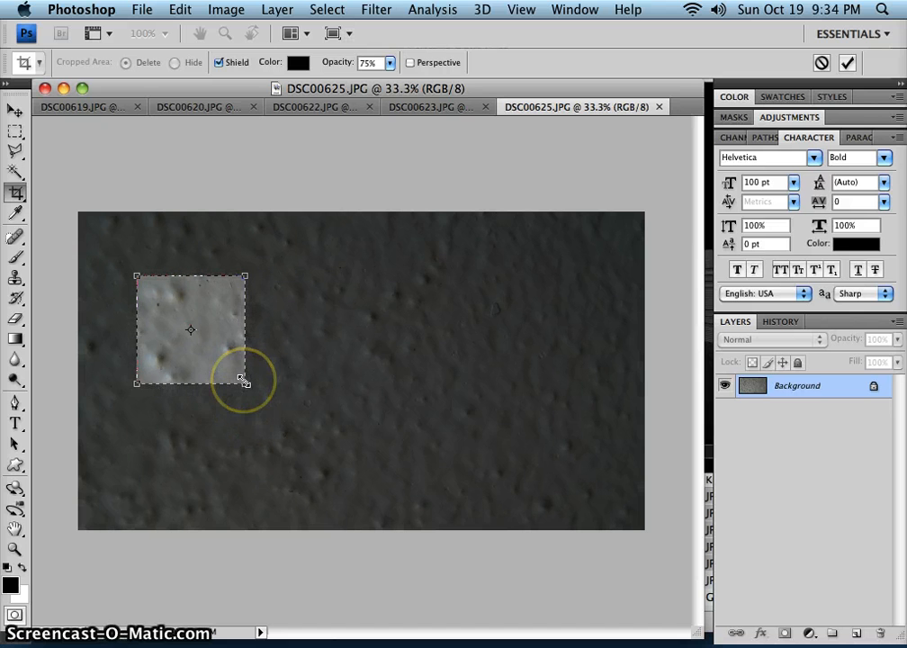
left_click_drag(244, 380, 365, 502)
left_click_drag(267, 419, 405, 411)
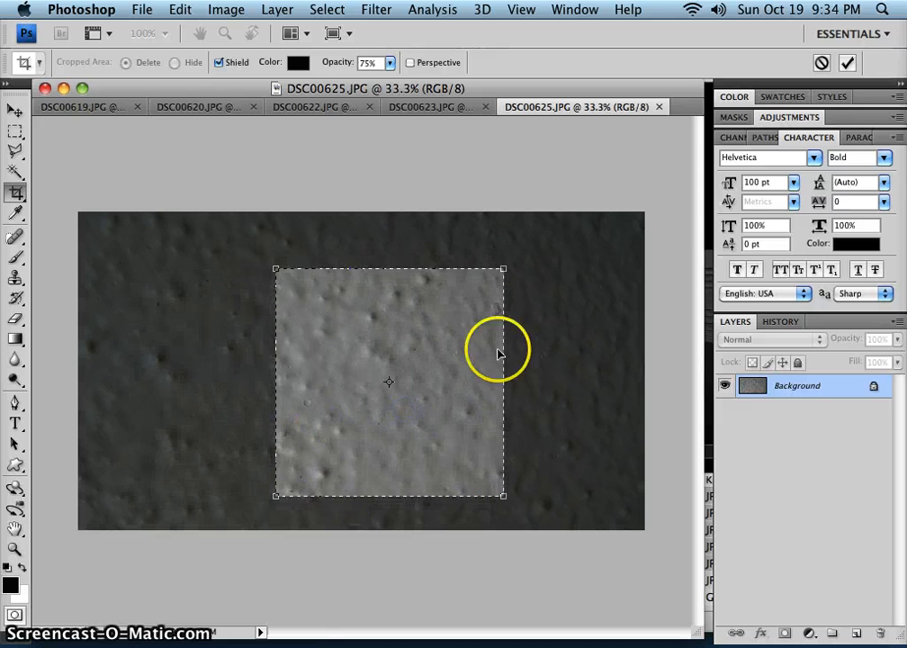
Tilt the crop frame counterclockwise, shift it toward the photo's right side, apply the crop and view the result at 100%.
left_click(507, 264)
left_click_drag(507, 263, 484, 243)
left_click_drag(427, 335, 532, 354)
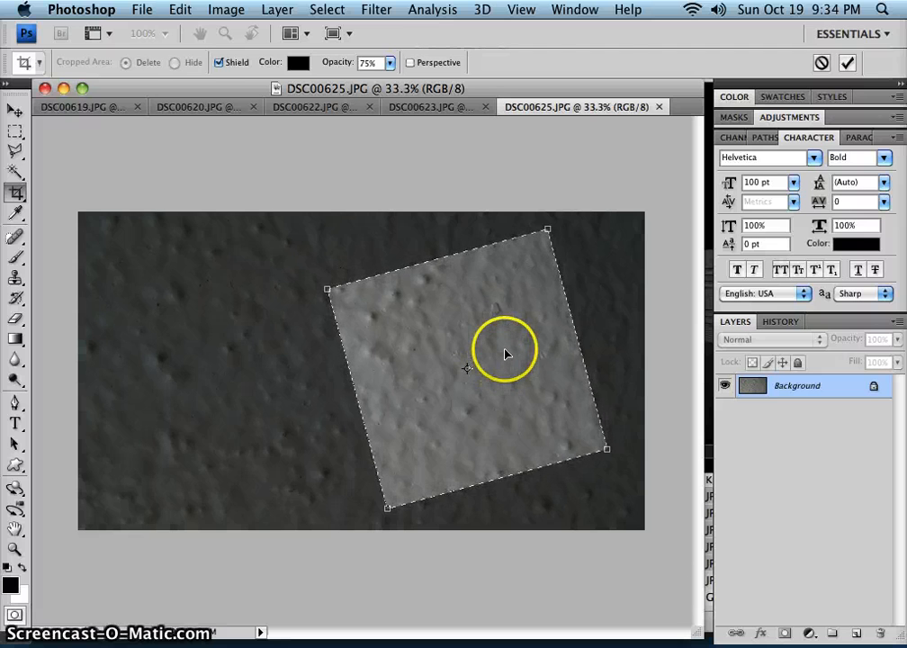
double_click(506, 352)
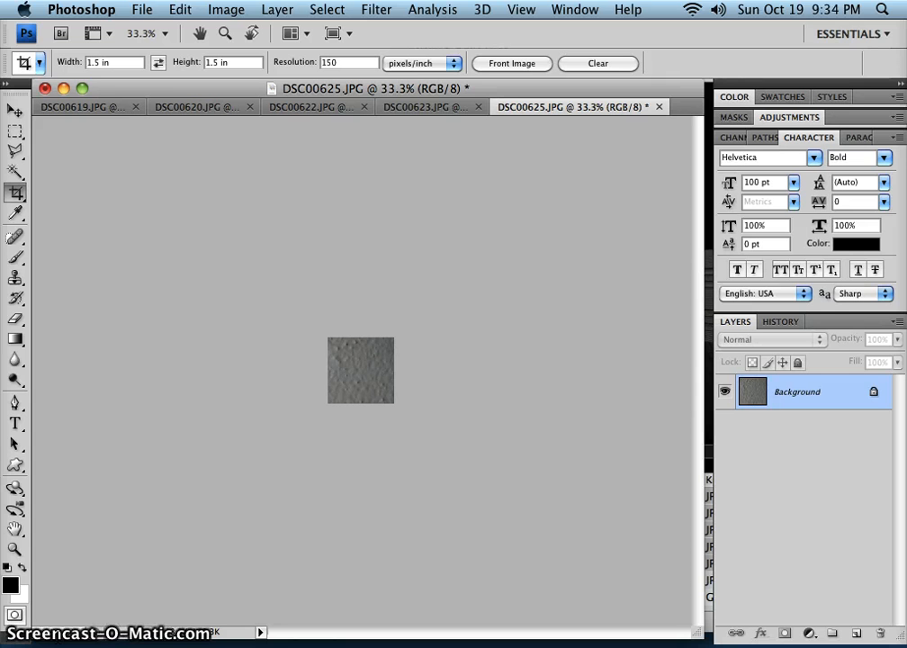
key("super+0")
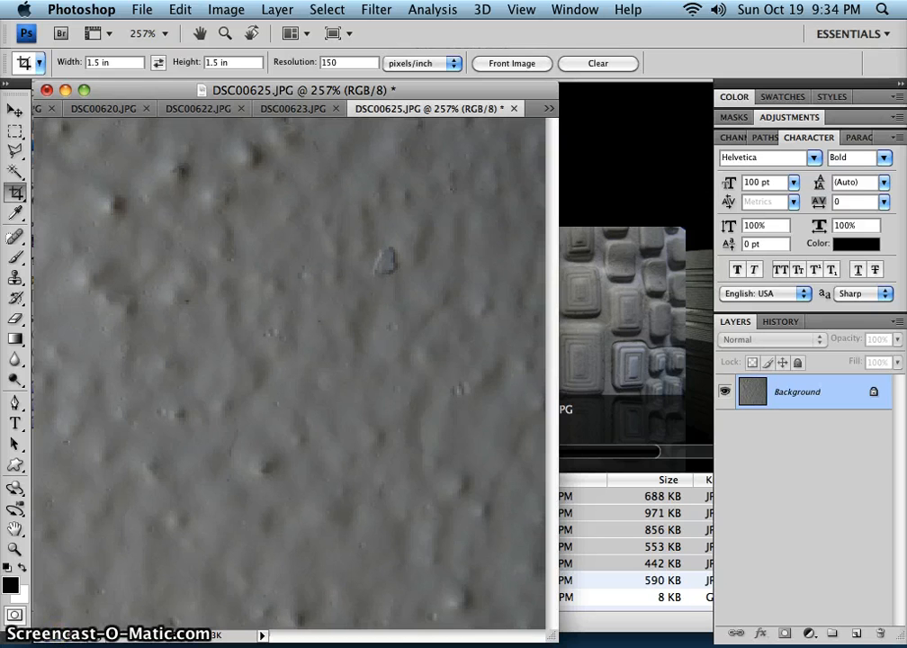
key("super+1")
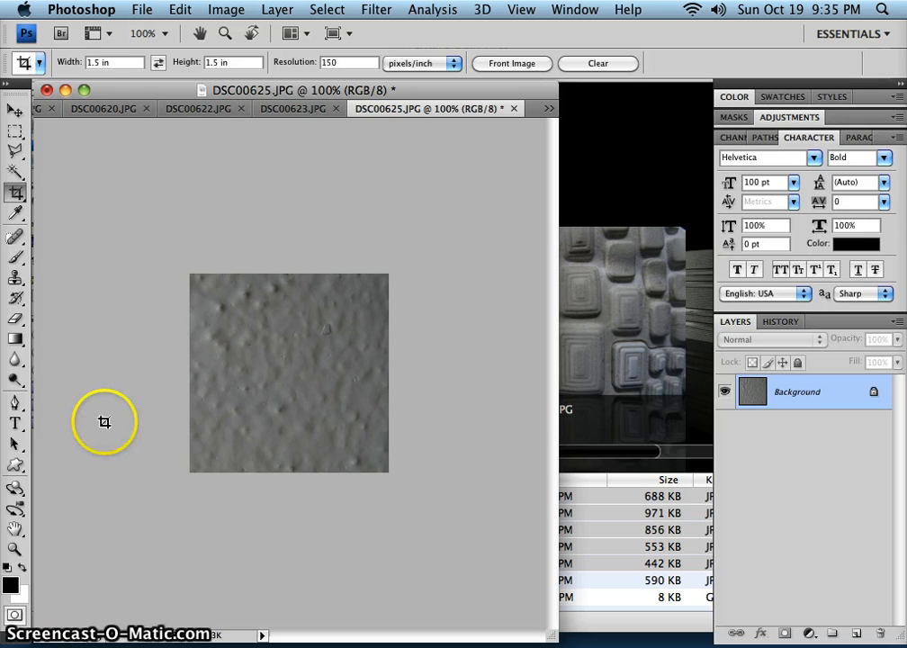
Save the cropped wall texture as wall.psd in Photoshop format in the Texture Quilt Files folder and close it.
left_click(140, 12)
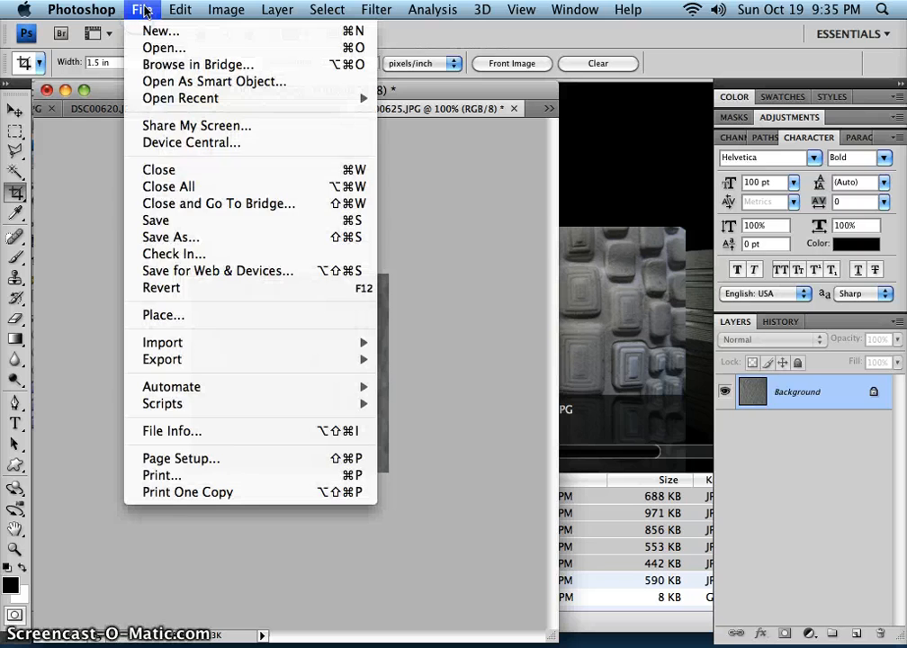
left_click(171, 236)
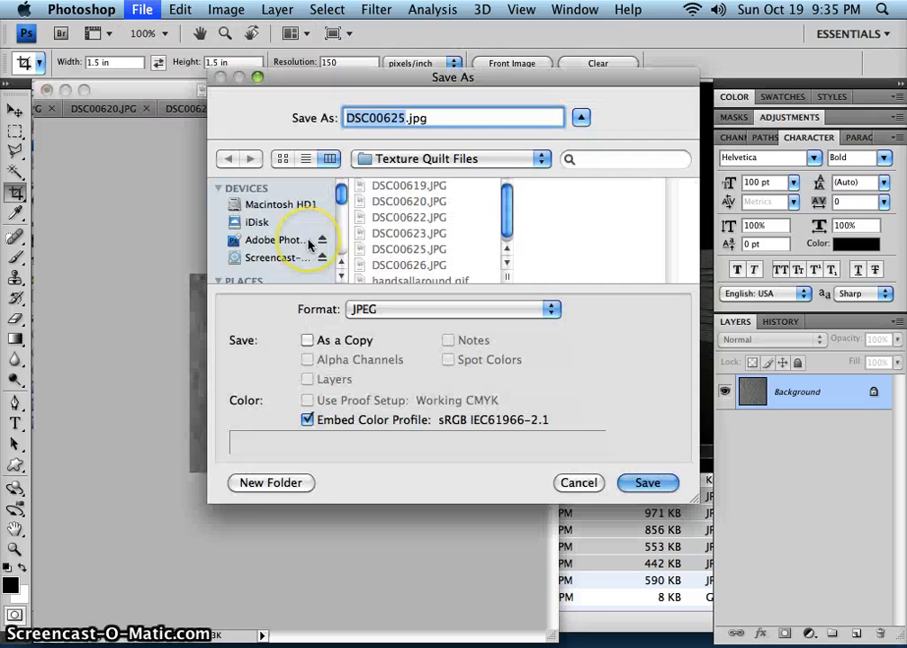
left_click(429, 160)
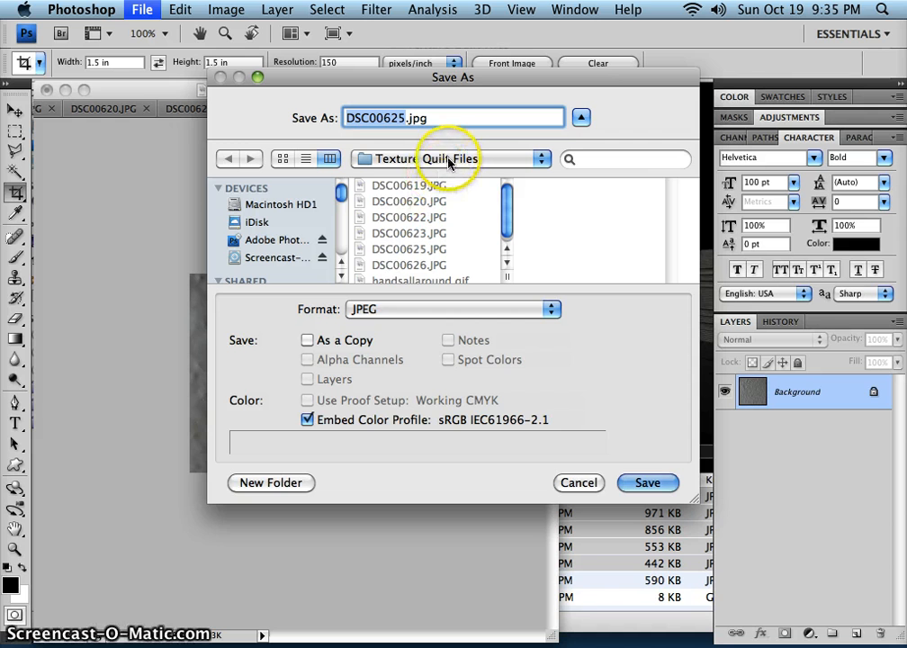
left_click(425, 310)
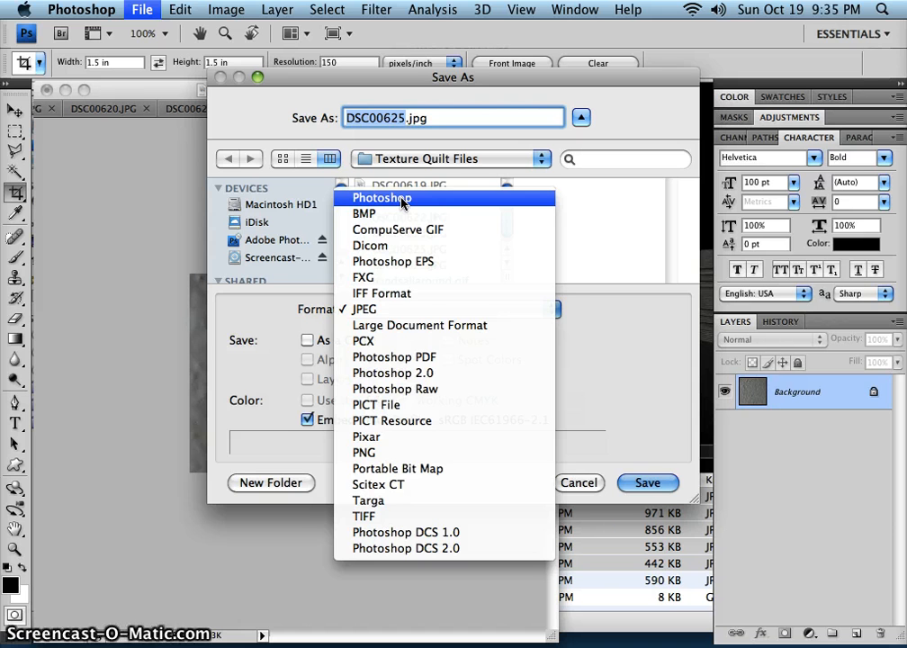
left_click(374, 308)
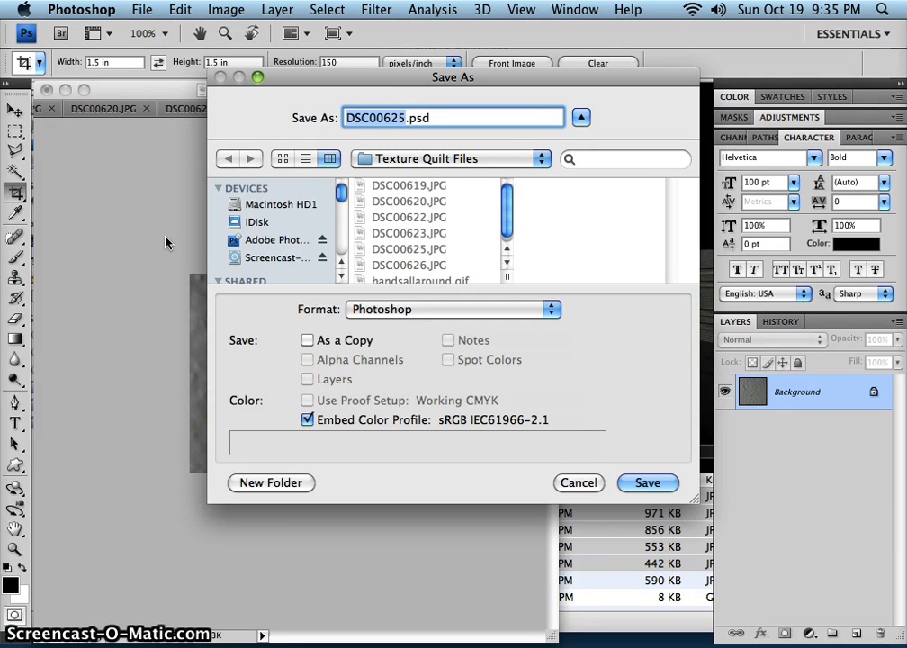
type("wall")
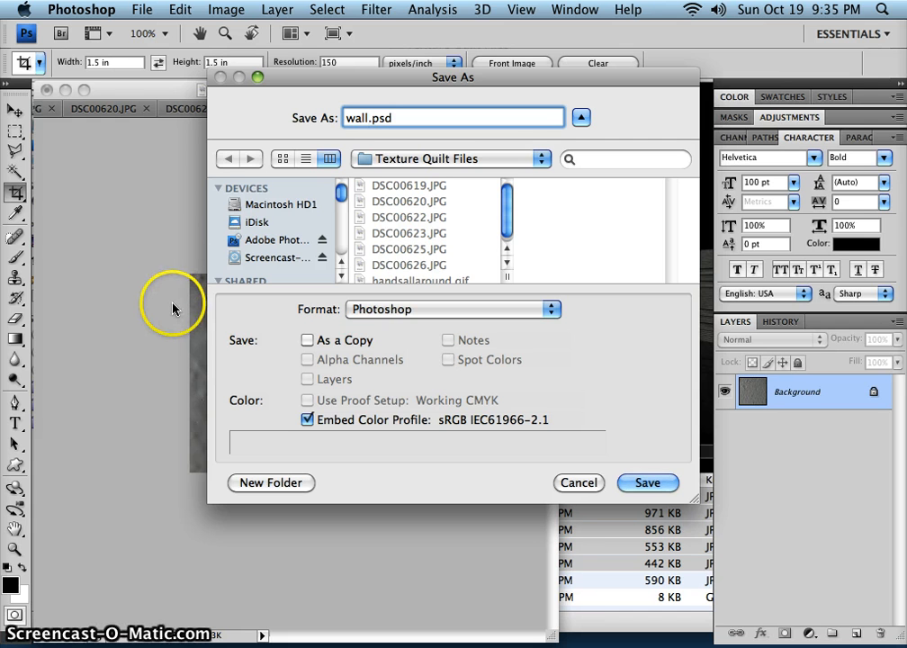
left_click(648, 482)
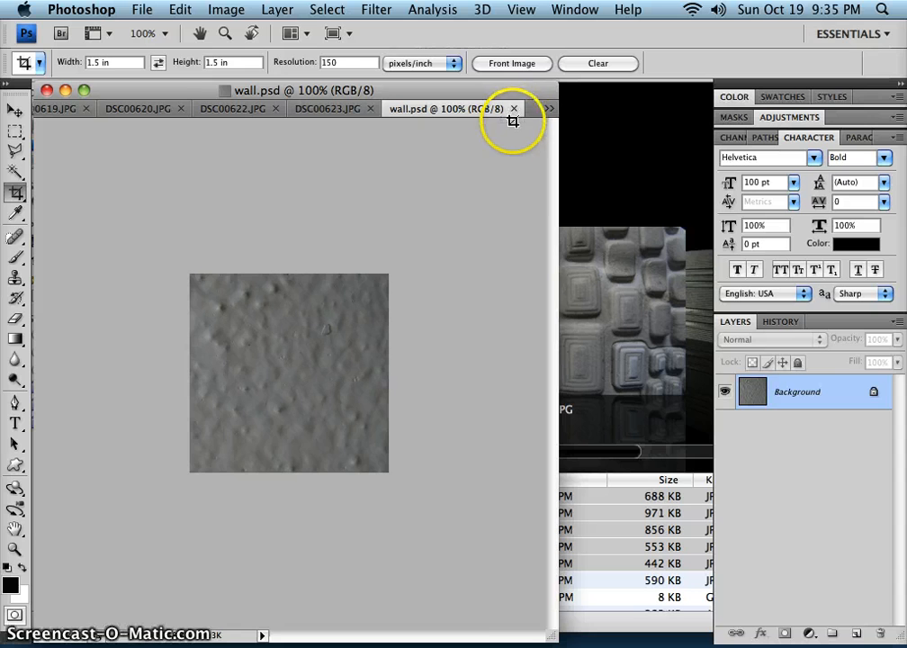
left_click(514, 110)
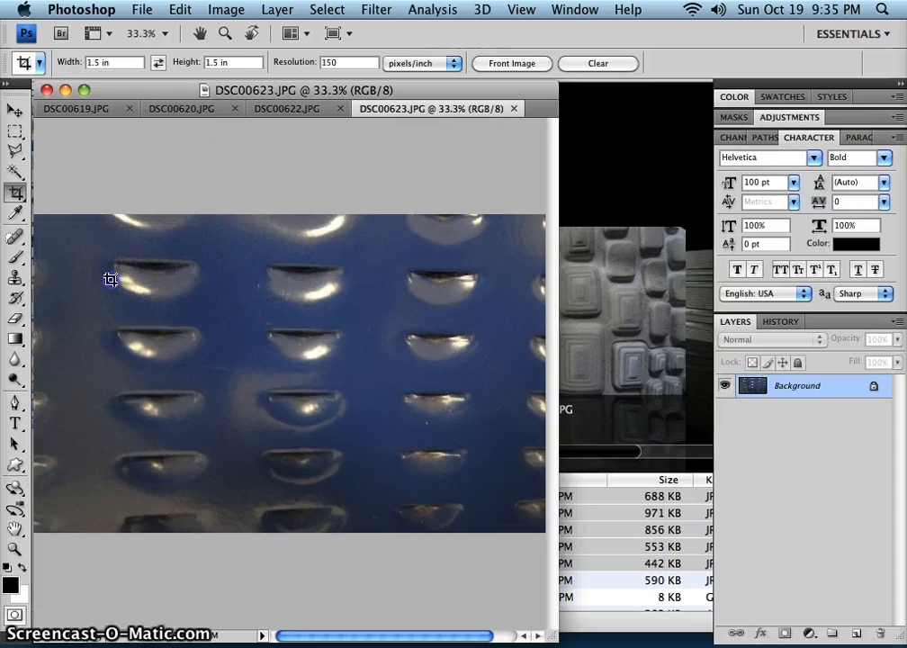
Crop DSC00623.JPG to a square around the two left columns of vents, four rows high.
left_click_drag(324, 522, 348, 532)
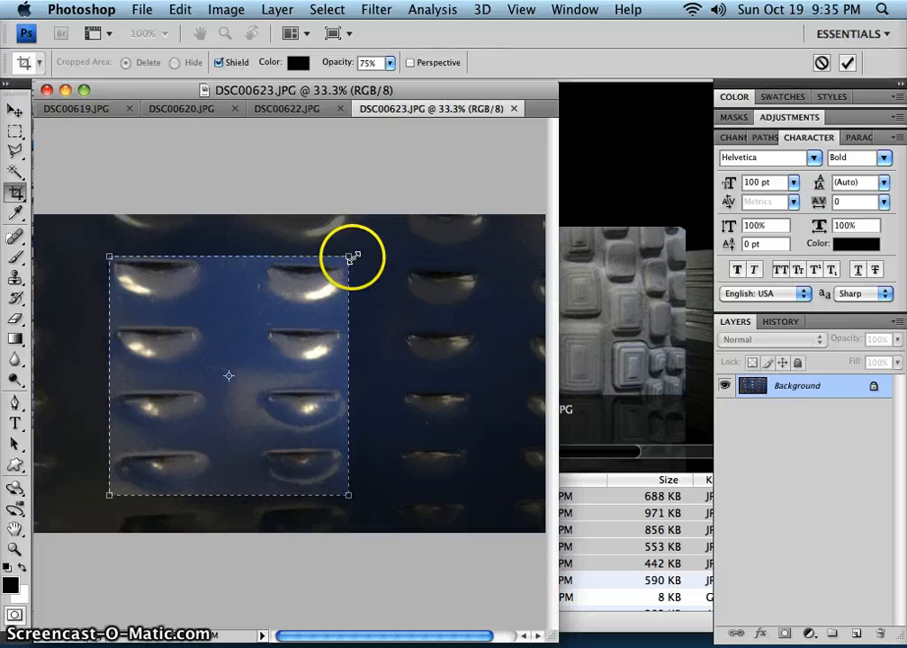
double_click(297, 313)
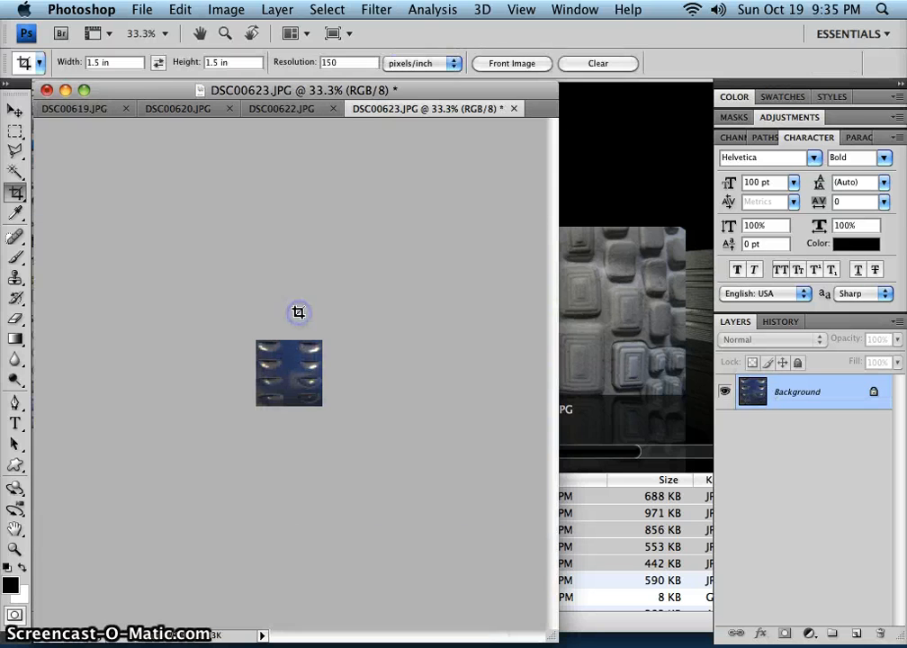
left_click(225, 32)
Save the cropped vent texture as locker.psd in Photoshop format in the Texture Quilt Files folder and close it.
left_click(127, 13)
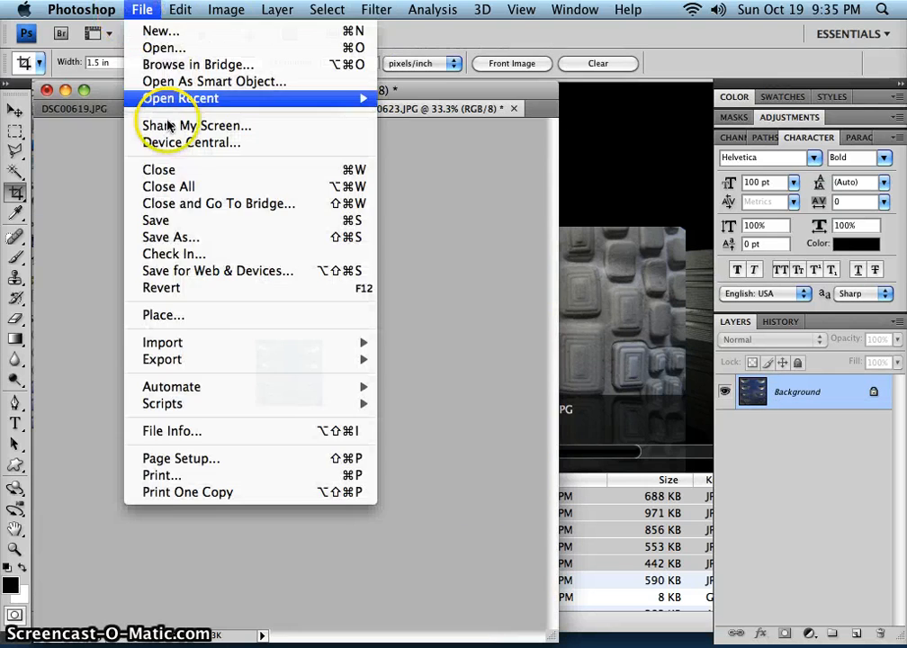
left_click(179, 238)
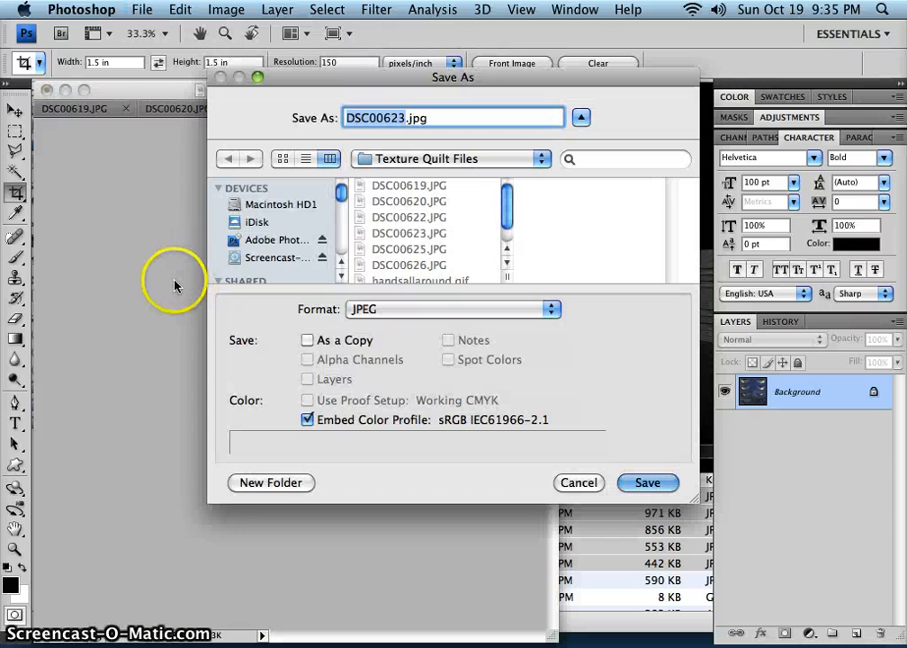
type("locker")
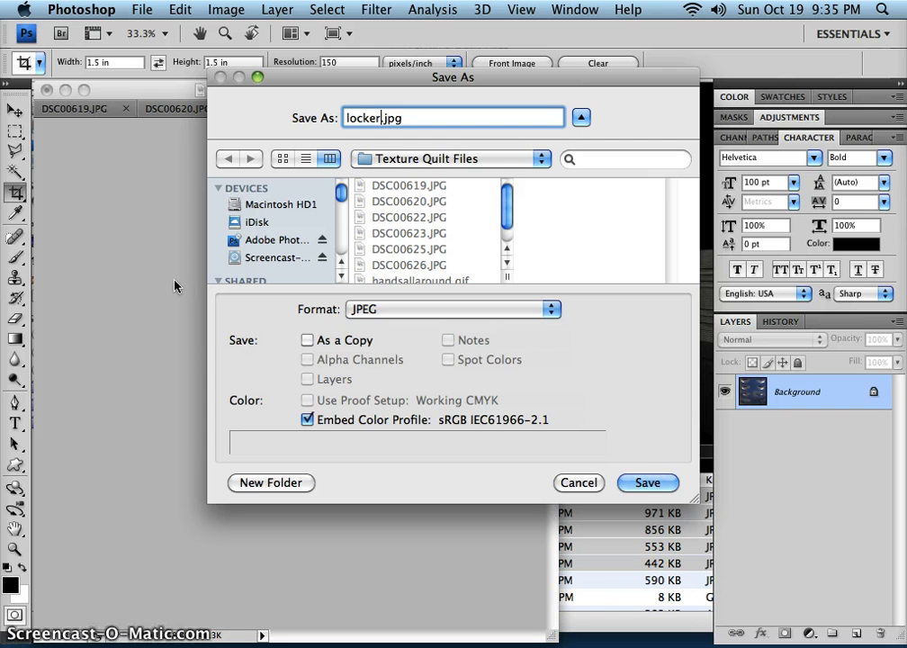
key("Tab")
key("Tab")
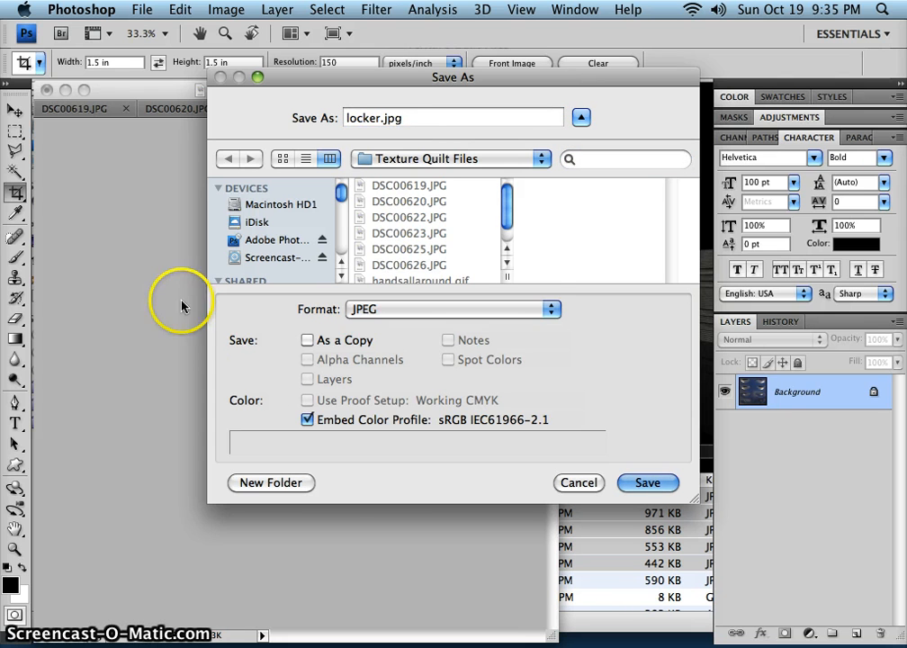
left_click(364, 309)
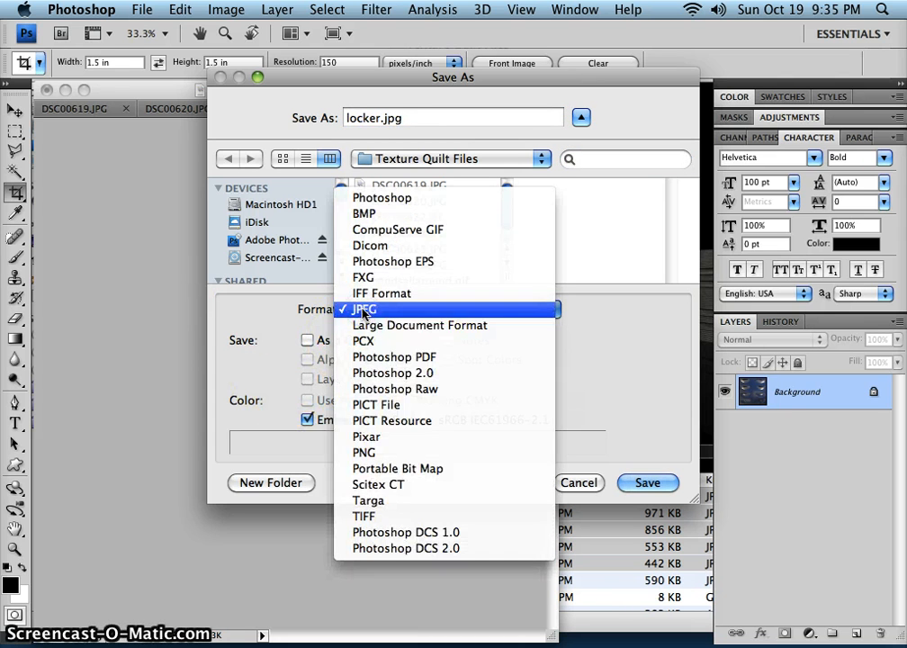
left_click(359, 198)
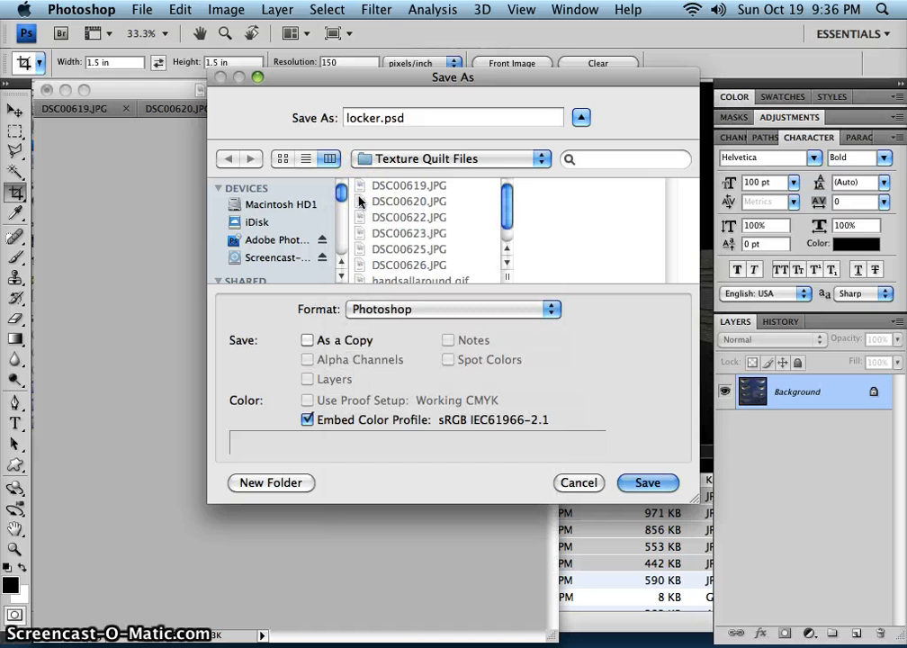
left_click(640, 482)
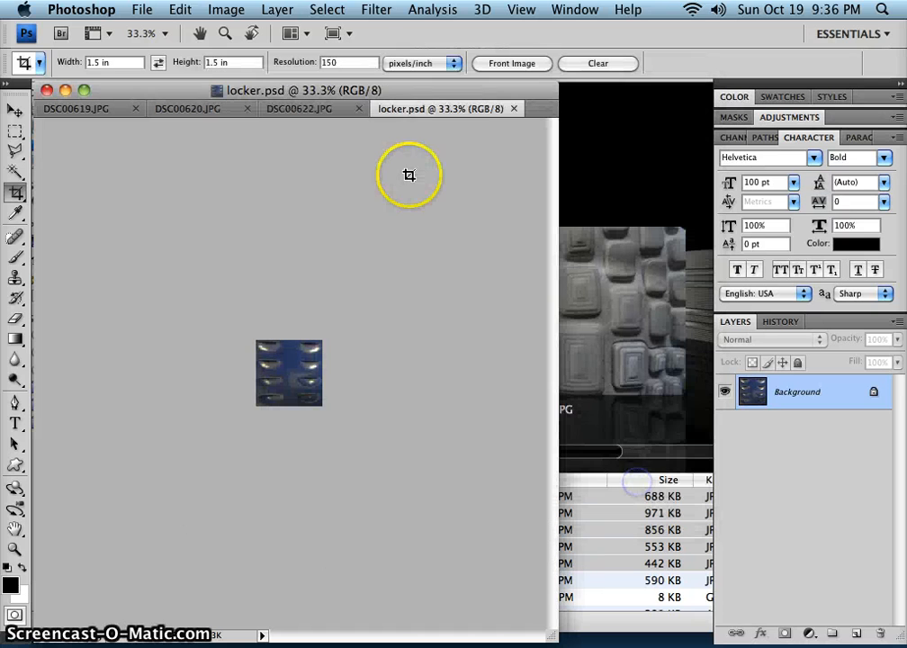
left_click(515, 109)
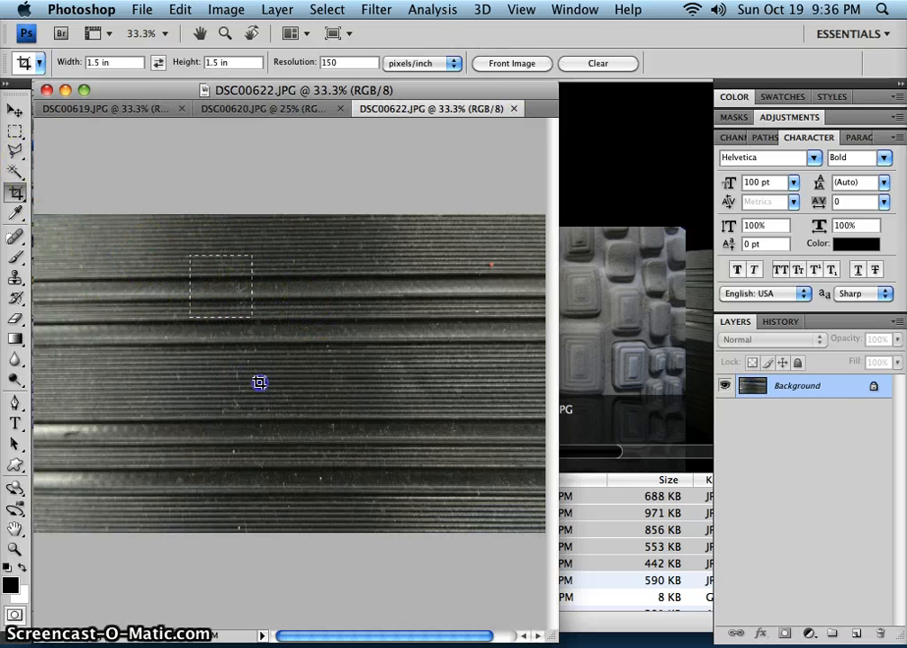
Draw a square crop frame over most of the height of DSC00622.JPG, tilt it slightly counterclockwise and shrink it a little.
left_click_drag(317, 436, 447, 568)
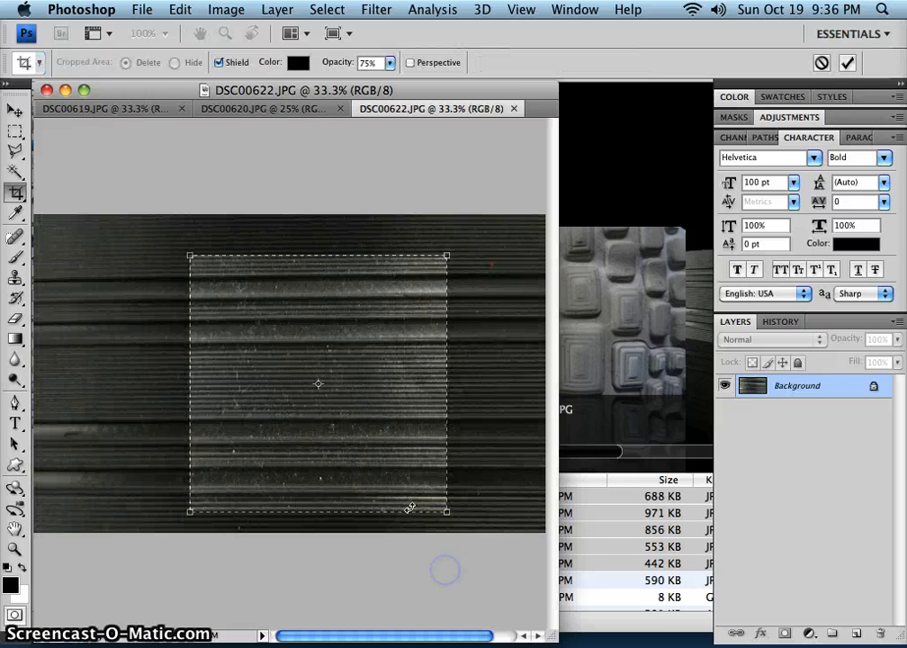
left_click_drag(452, 253, 425, 215)
left_click_drag(347, 420, 343, 411)
left_click_drag(429, 237, 428, 223)
left_click_drag(377, 361, 374, 355)
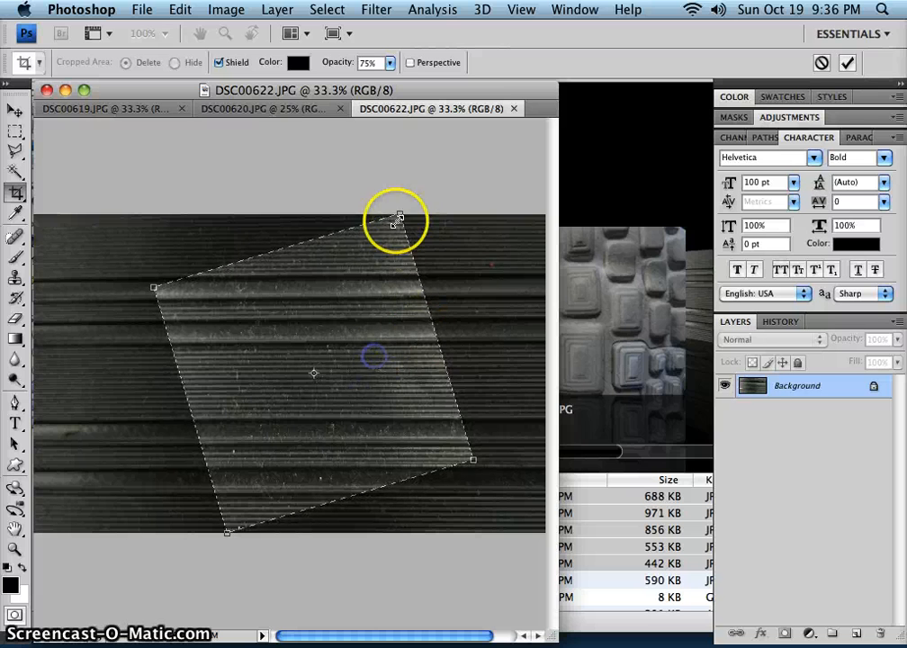
left_click_drag(398, 216, 364, 238)
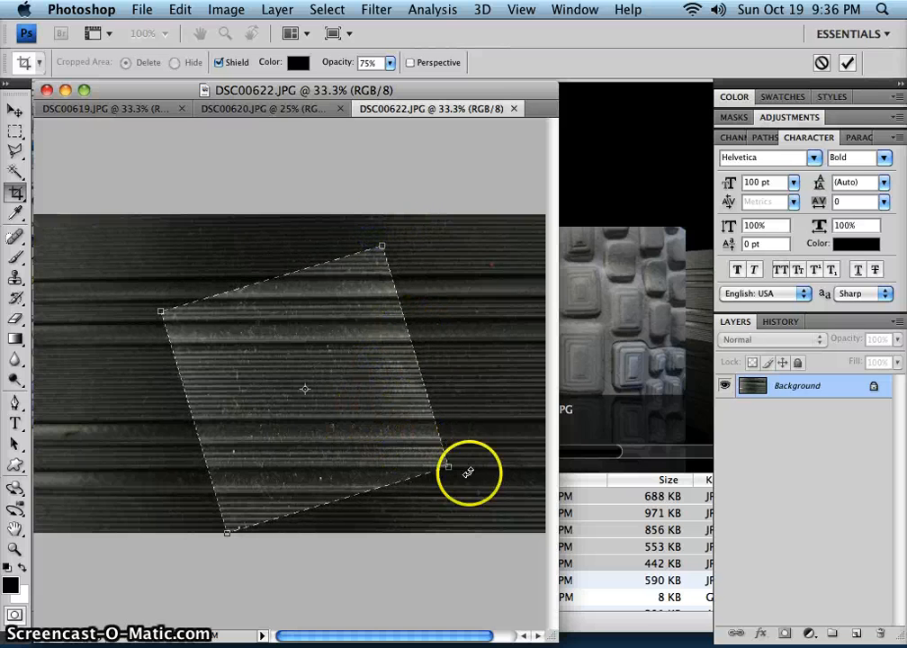
Rotate the crop frame to a diamond, enlarge it to span the photo's full height and apply the crop.
left_click_drag(465, 471, 438, 385)
left_click_drag(337, 427, 335, 413)
left_click_drag(302, 541, 303, 532)
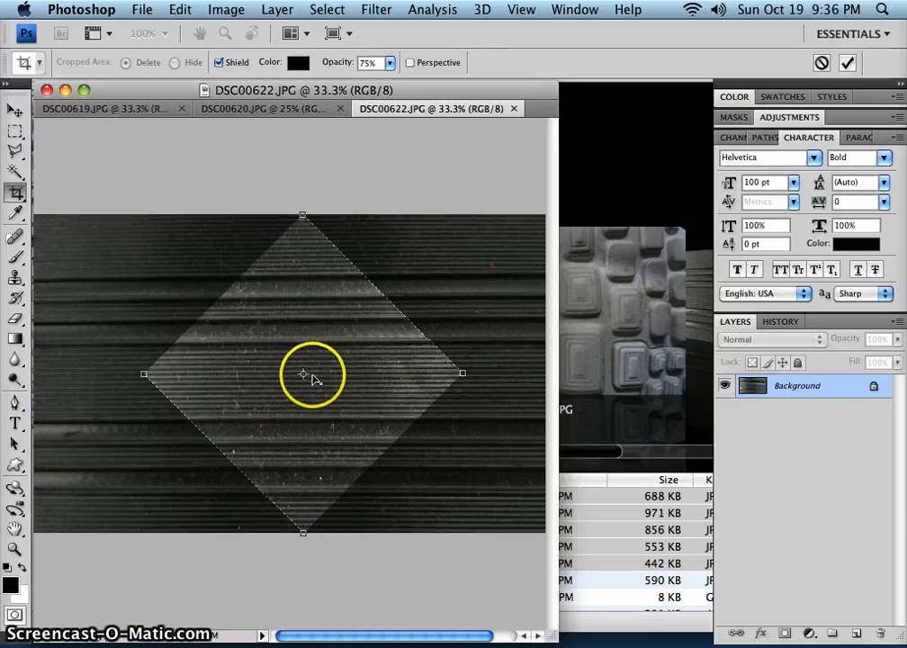
double_click(378, 380)
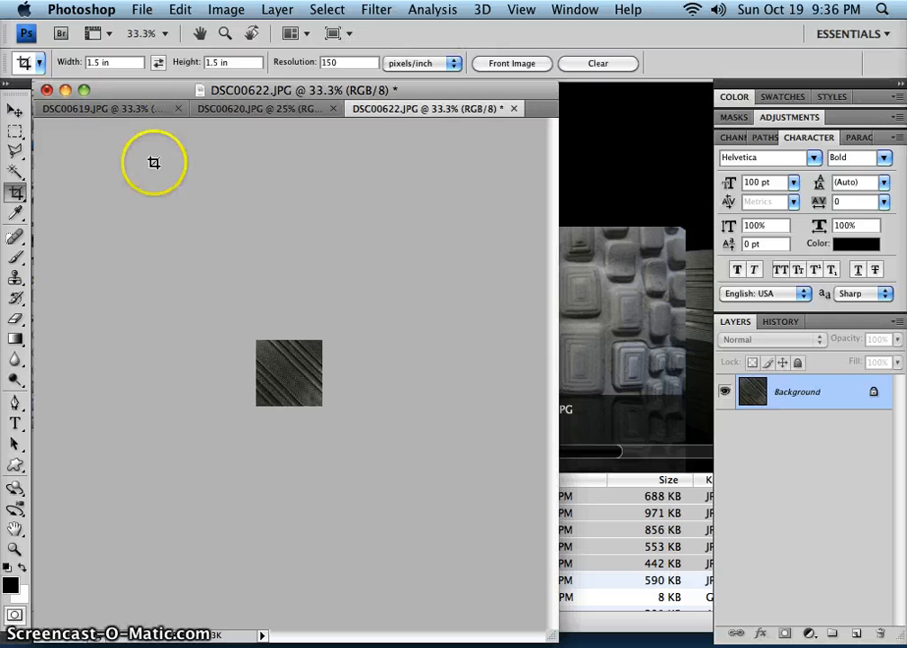
Save the cropped diagonal-ridge texture as cartmat.psd in Photoshop format in the Texture Quilt Files folder and close it.
left_click(142, 10)
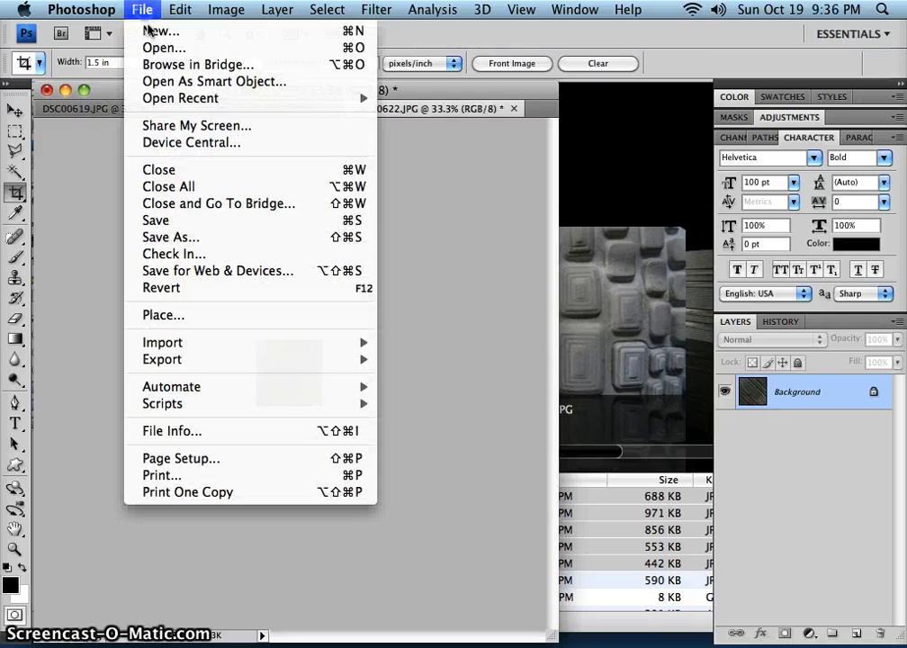
left_click(183, 239)
type("c")
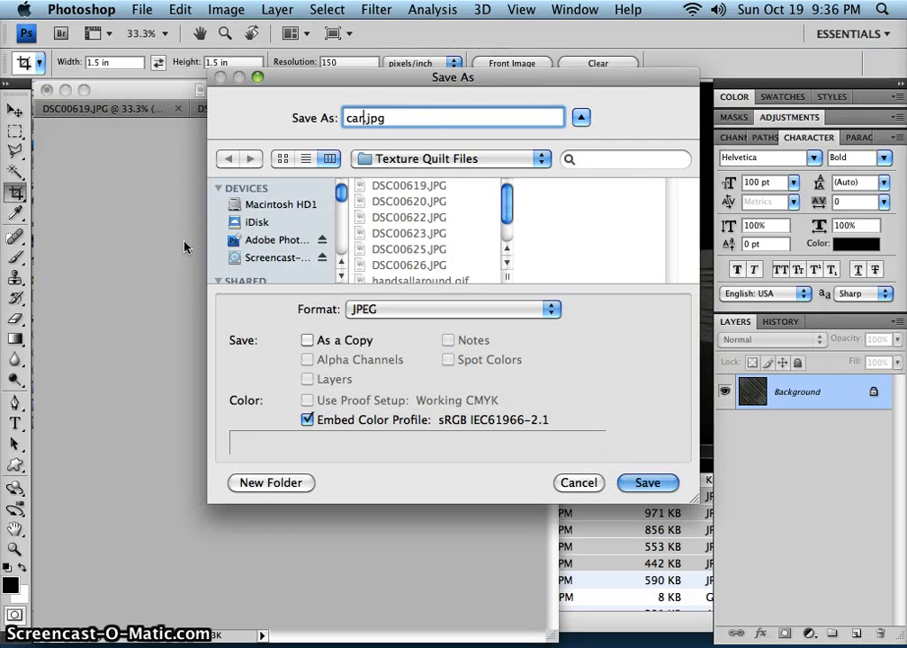
type("artmat")
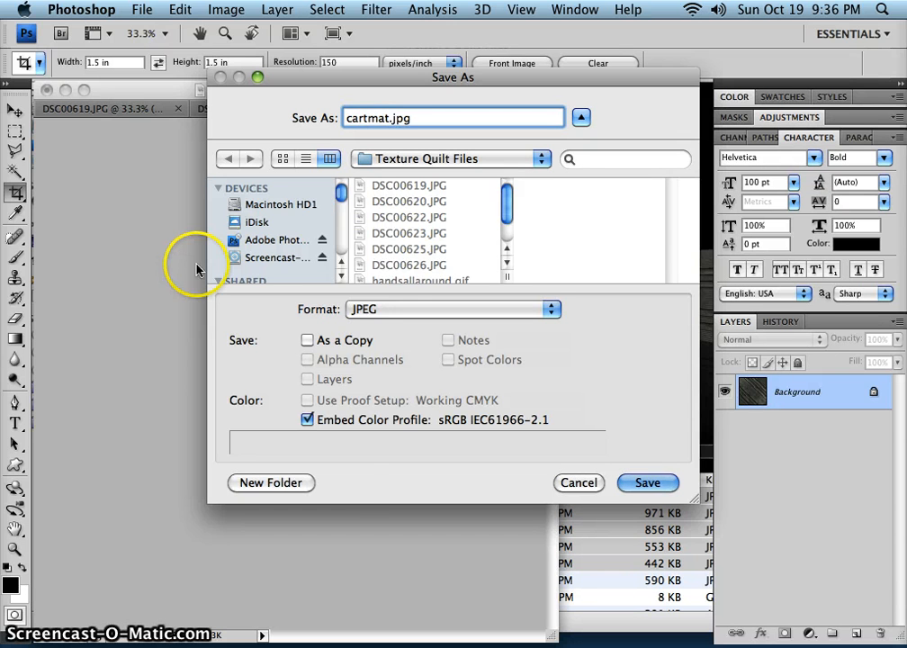
left_click(364, 309)
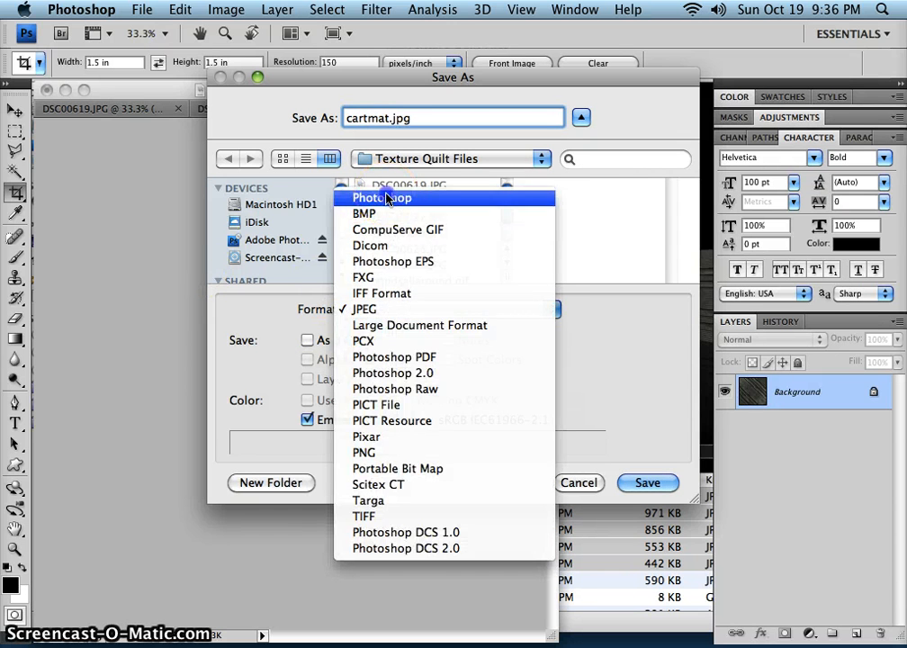
left_click(387, 199)
left_click(649, 483)
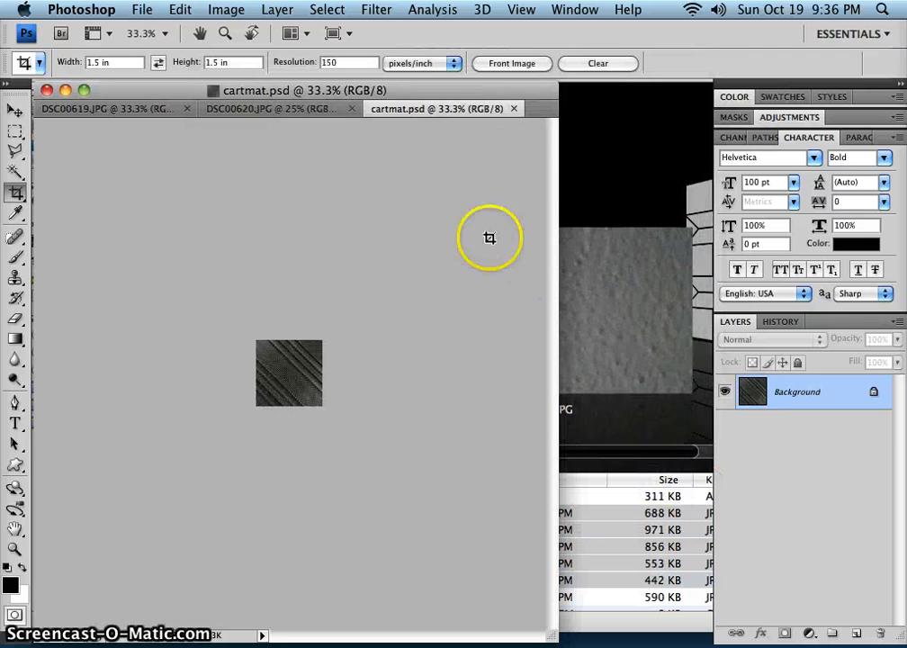
left_click(514, 108)
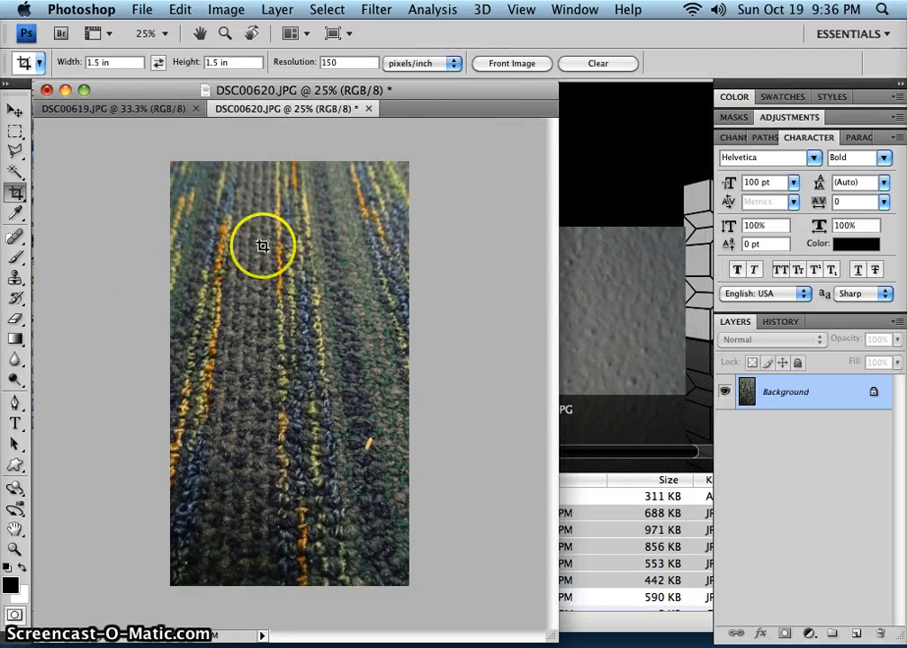
Crop DSC00620.JPG to a square spanning nearly the full width of the carpet, slightly above the photo's middle.
left_click_drag(185, 252, 400, 467)
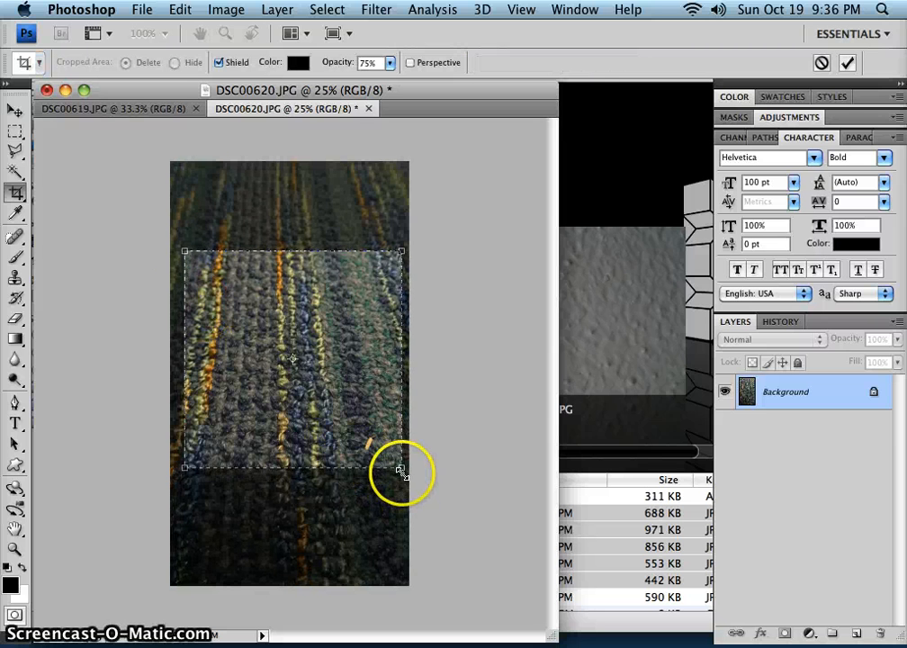
double_click(239, 283)
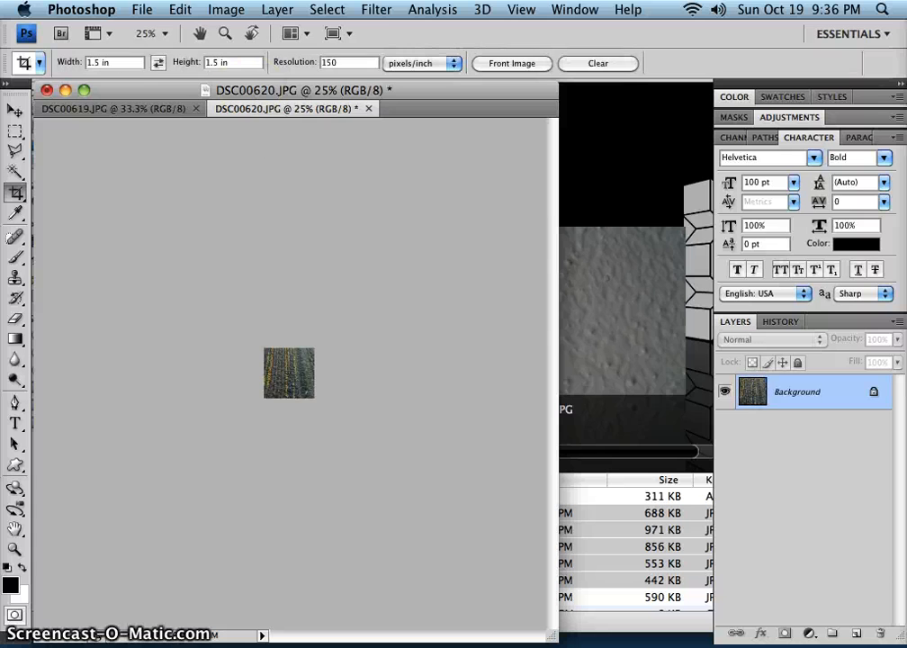
Save the cropped carpet texture as carpet.psd in Photoshop format in the Texture Quilt Files folder and close it.
left_click(141, 11)
left_click(213, 238)
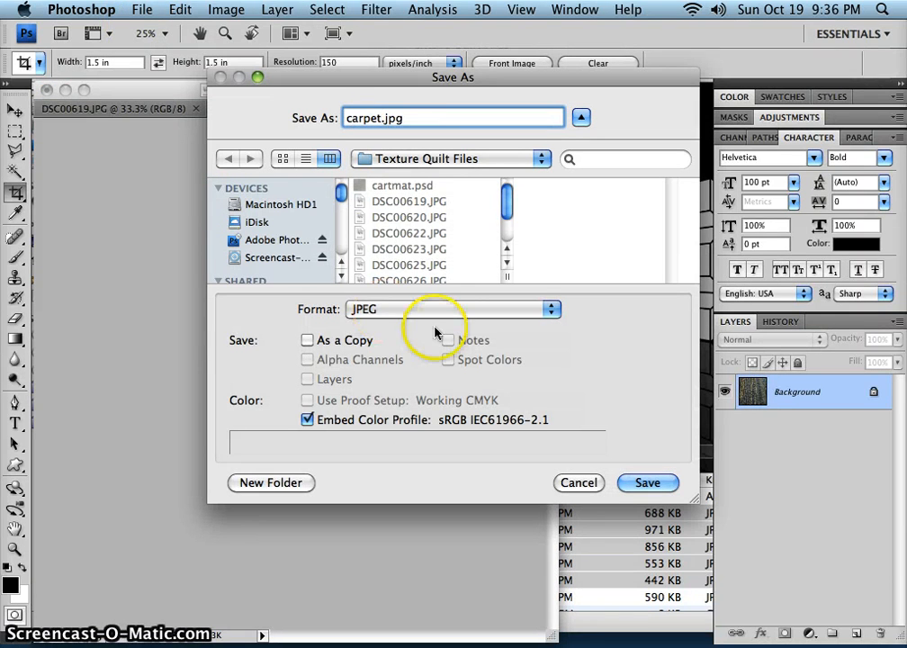
left_click(436, 308)
left_click(412, 198)
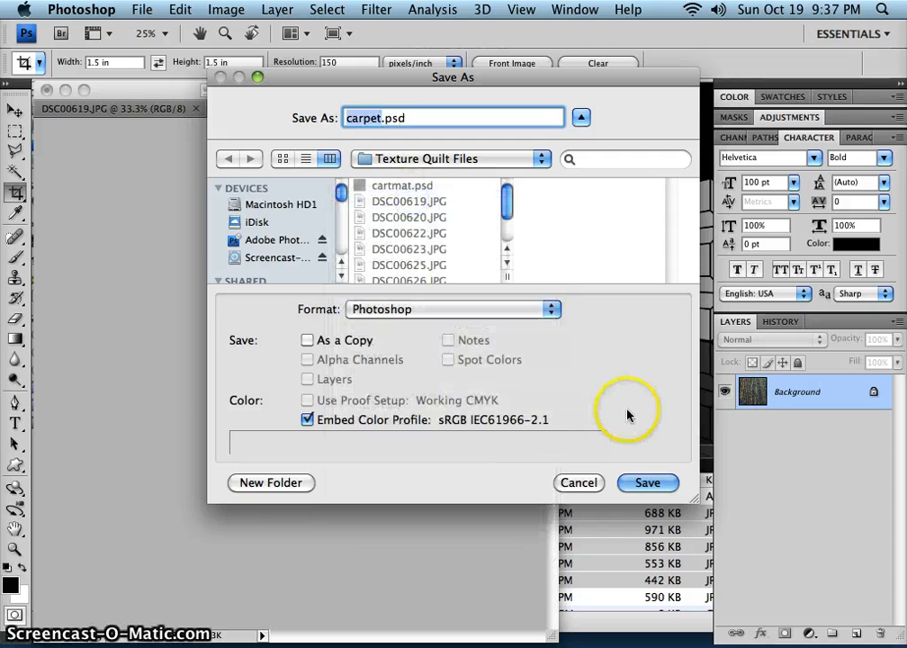
left_click(637, 482)
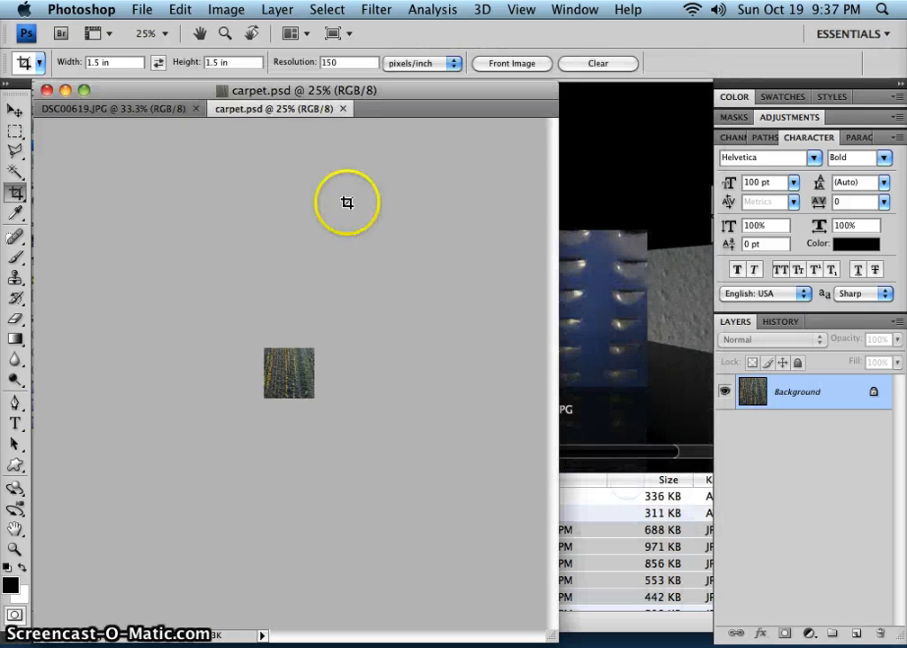
left_click(342, 110)
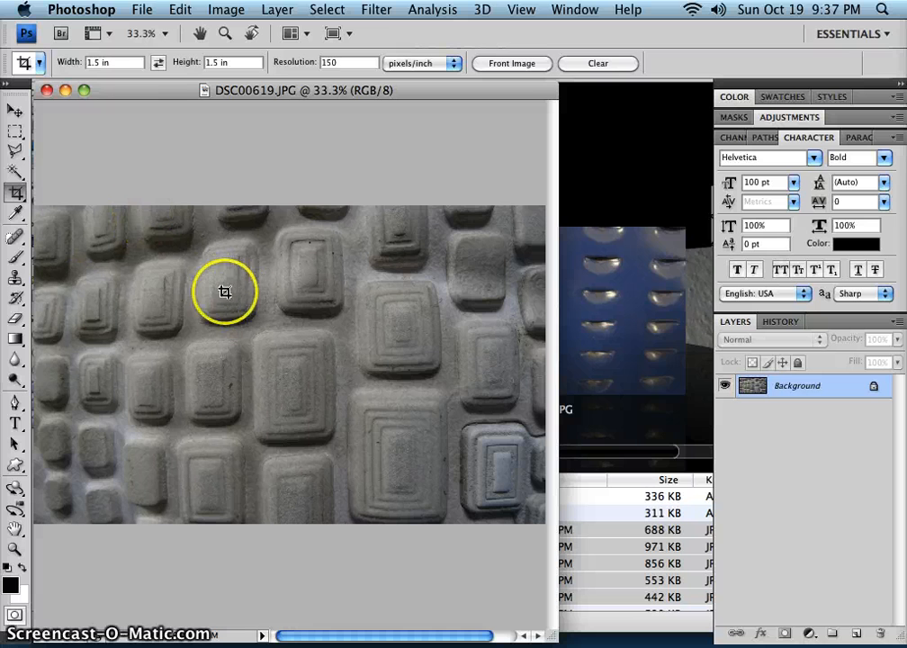
Crop DSC00619.JPG to a large square around the smaller raised blocks left of the visible area's center.
left_click_drag(178, 247, 178, 247)
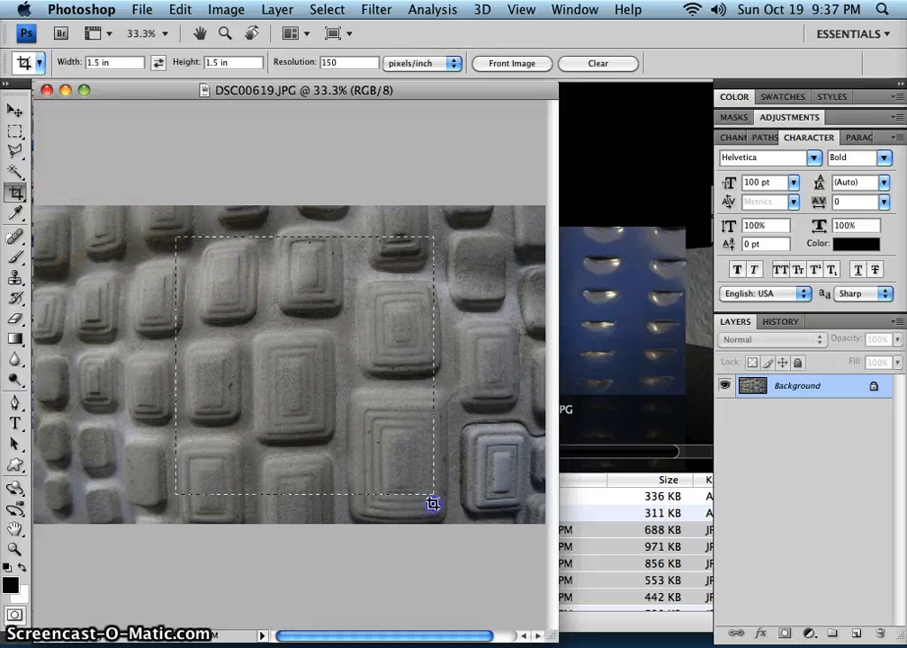
left_click_drag(432, 504, 435, 504)
left_click_drag(339, 420, 301, 420)
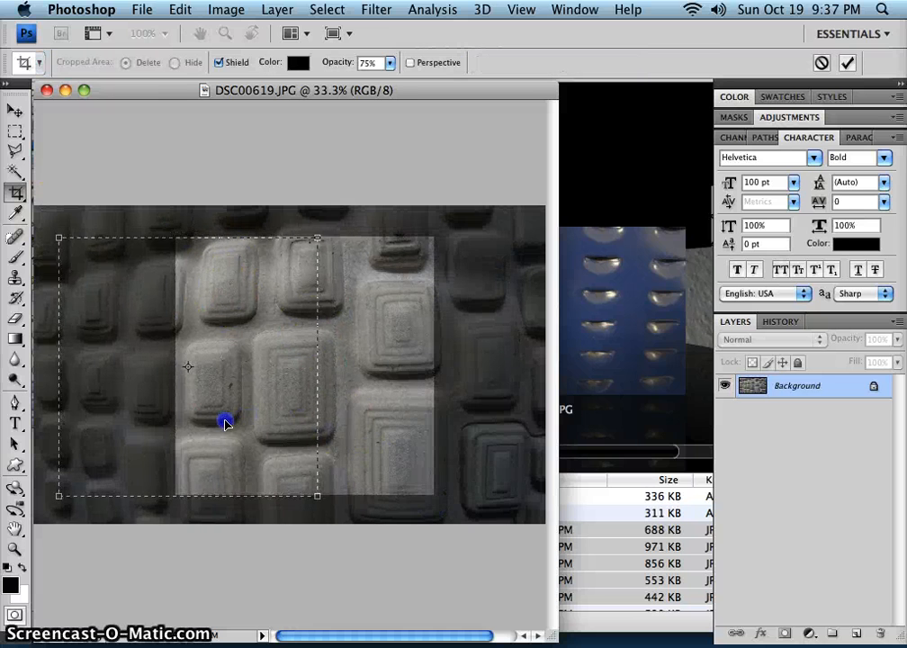
left_click_drag(225, 423, 248, 421)
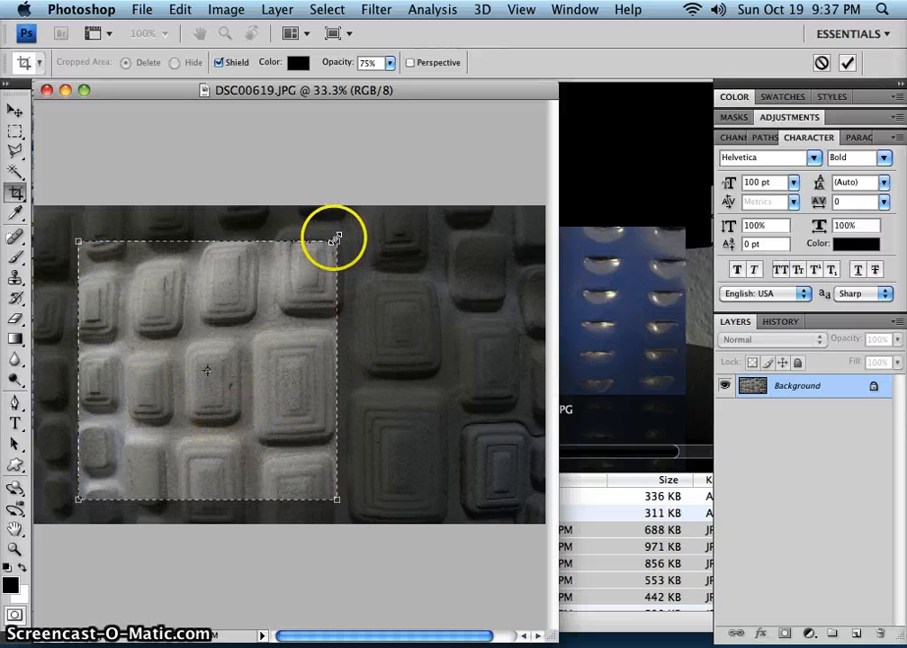
left_click_drag(335, 238, 356, 221)
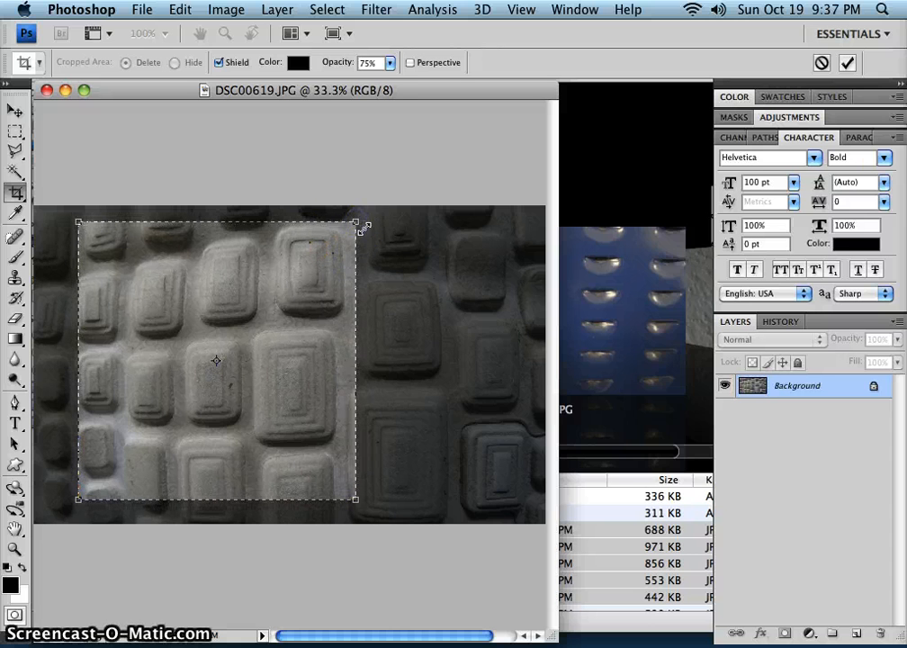
double_click(325, 364)
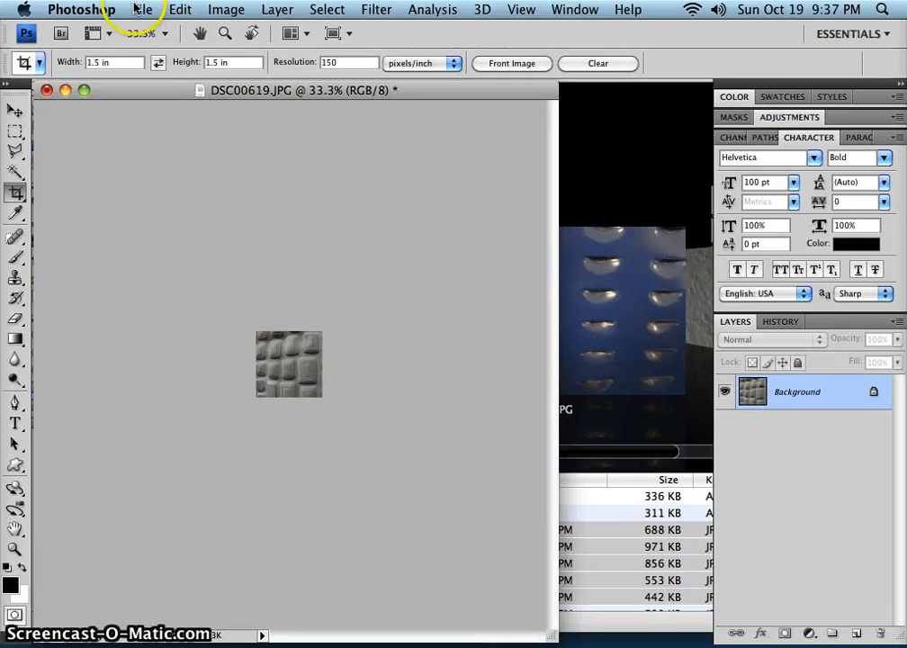
Save the cropped block texture as shoe.psd in Photoshop format in the Texture Quilt Files folder and close it.
left_click(136, 11)
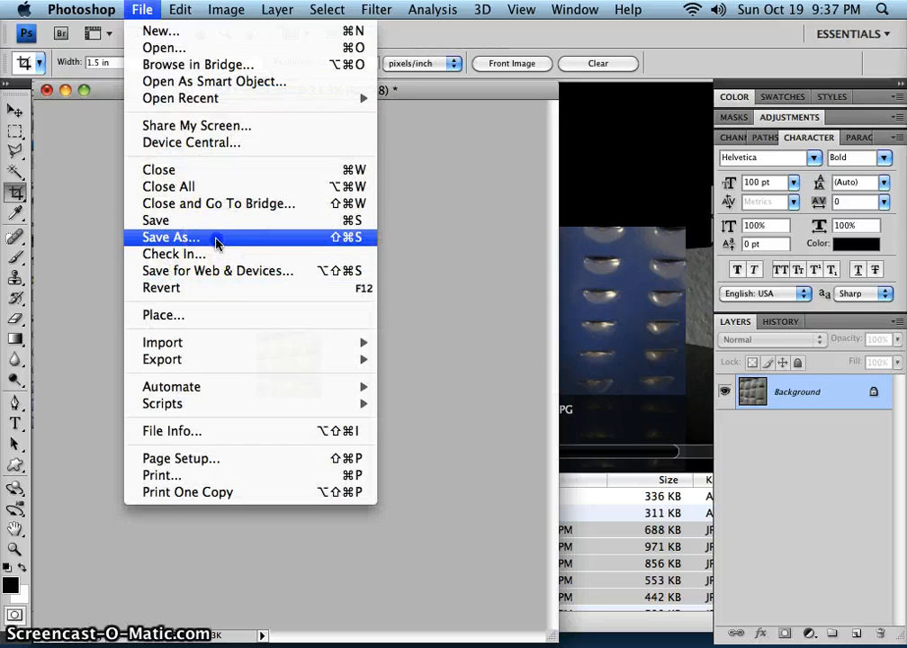
left_click(215, 242)
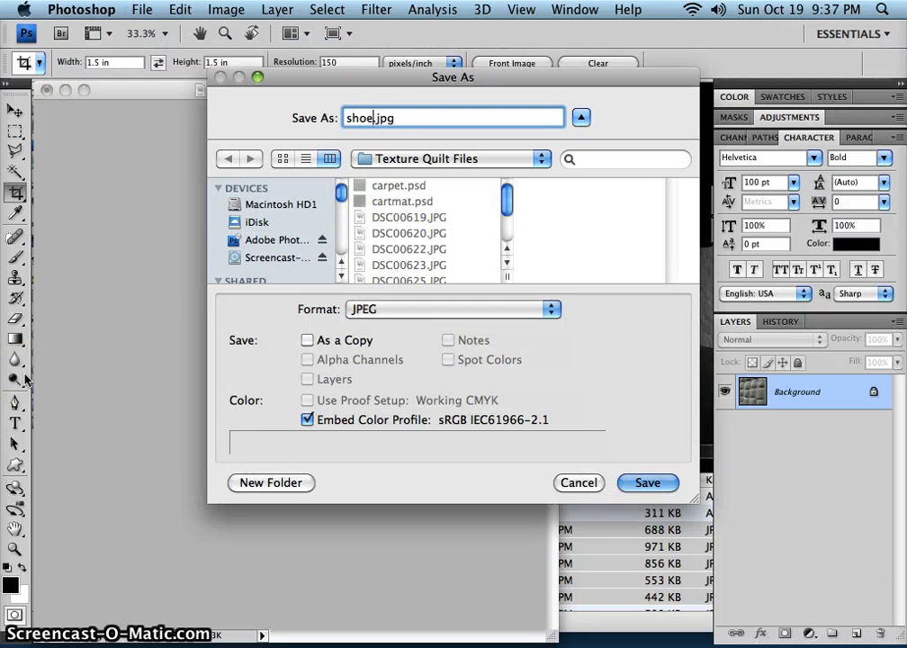
left_click(489, 308)
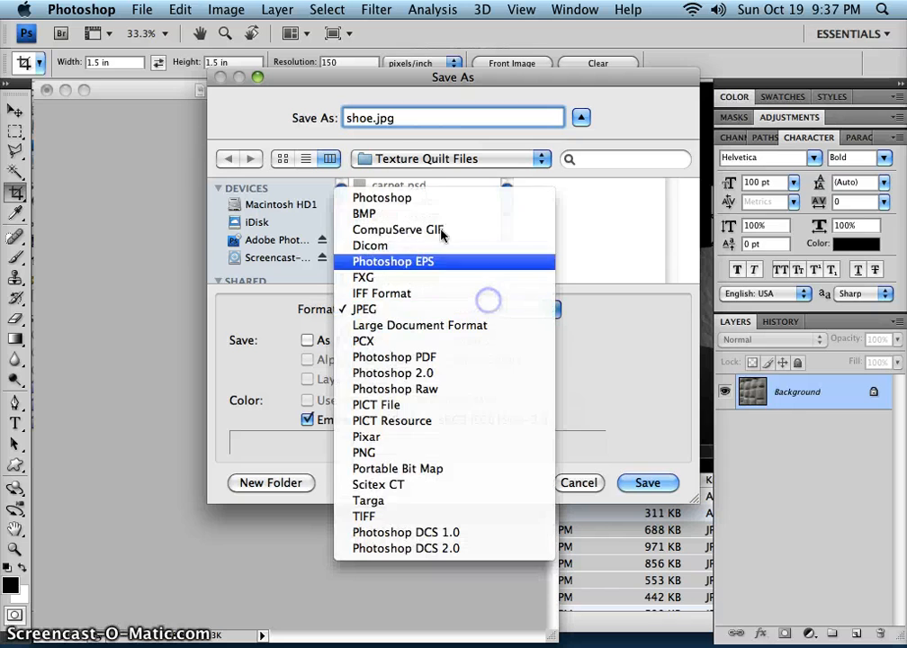
left_click(412, 197)
left_click(653, 482)
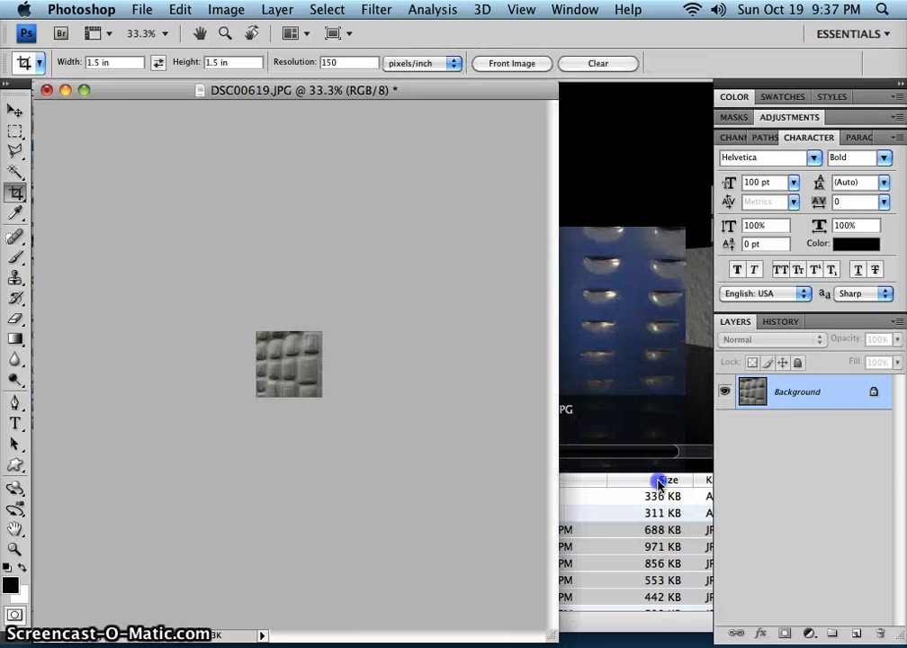
left_click(47, 90)
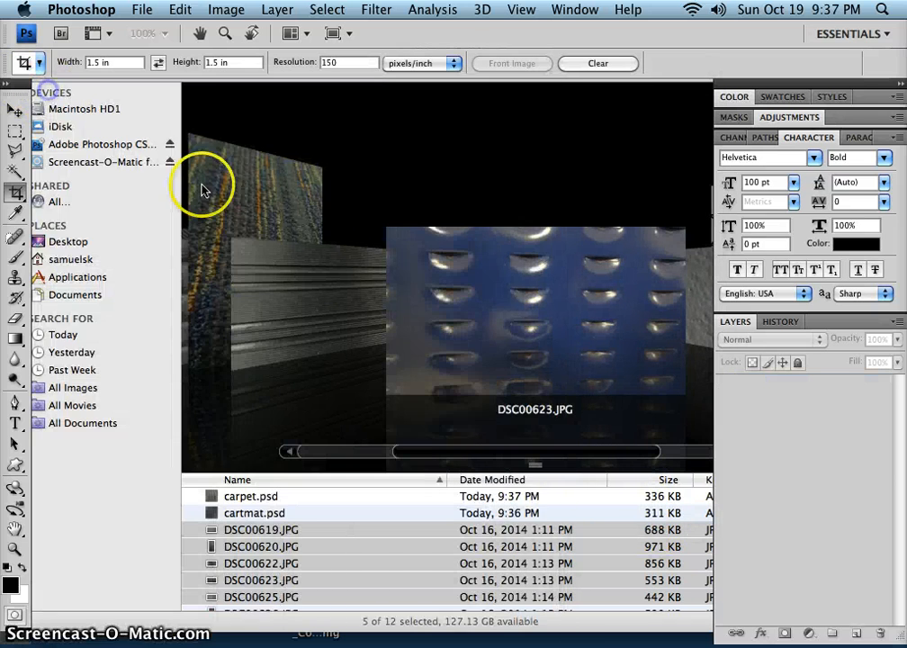
Switch to the Texture Quilt Files folder in Finder and sort it by kind to review the saved Photoshop files.
scroll(297, 522, "down", 3)
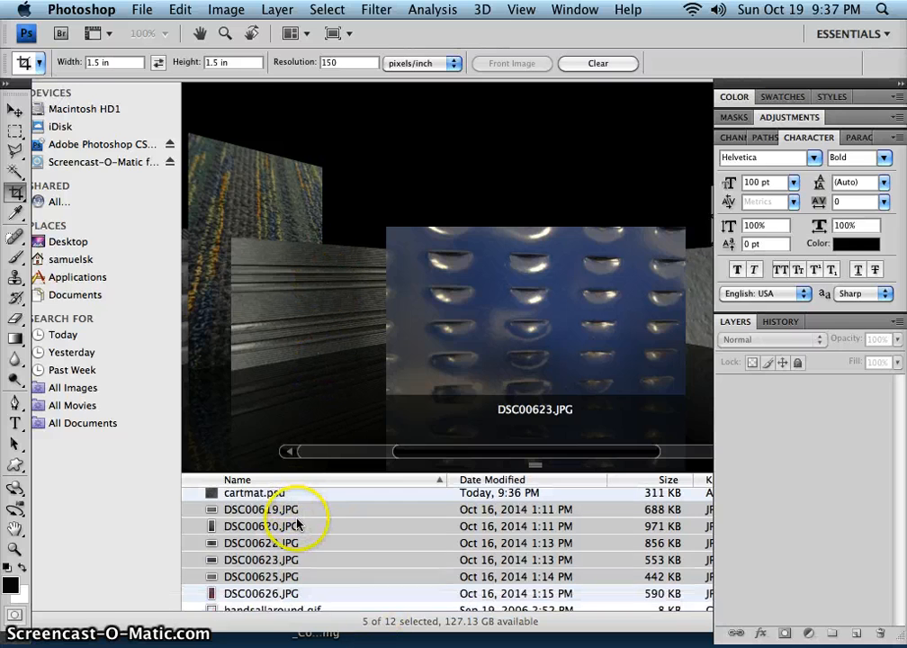
scroll(311, 533, "up", 3)
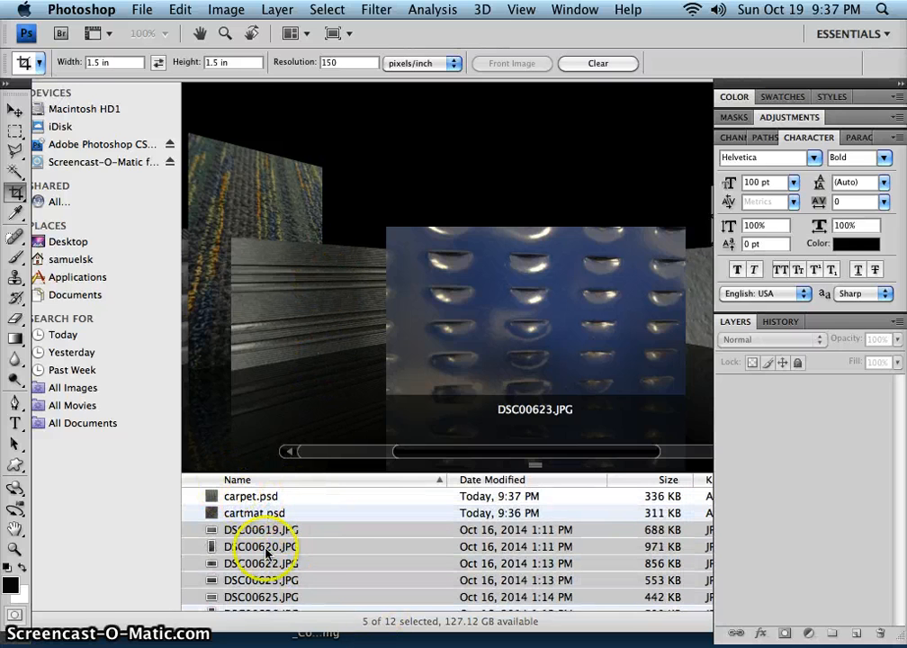
left_click(701, 484)
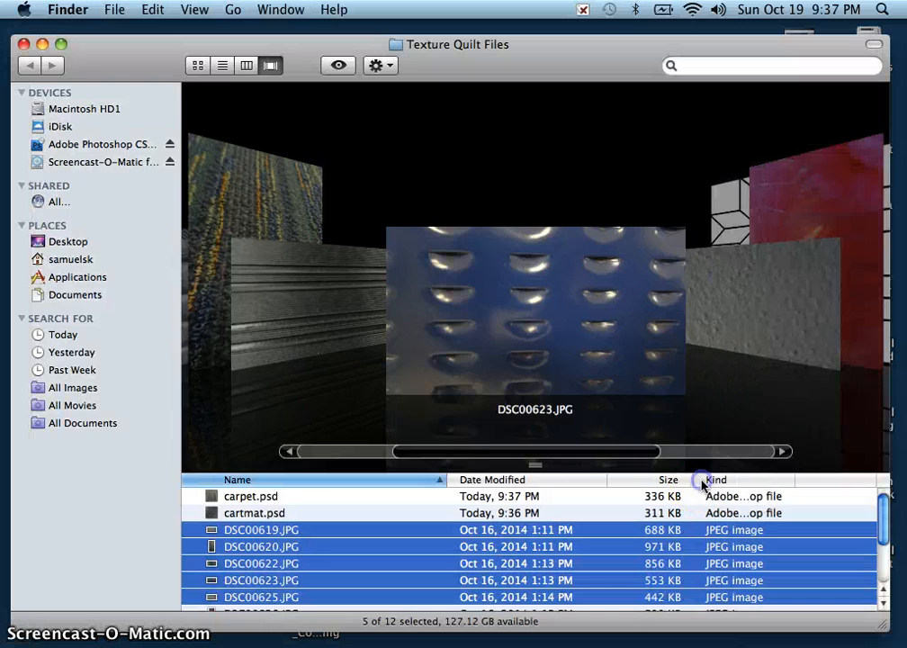
left_click(712, 481)
scroll(607, 558, "down", 2)
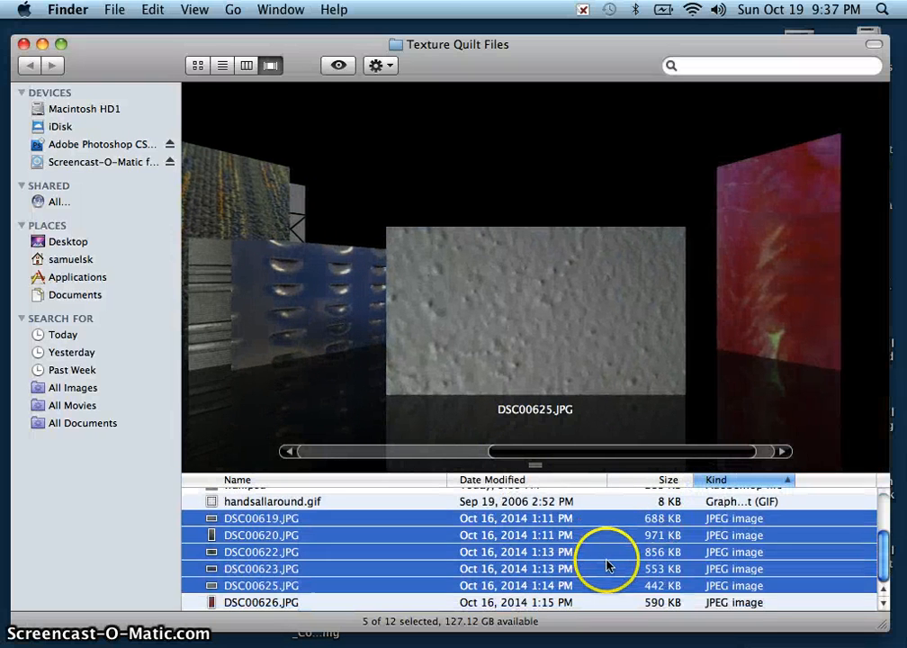
scroll(608, 556, "up", 3)
scroll(593, 553, "up", 2)
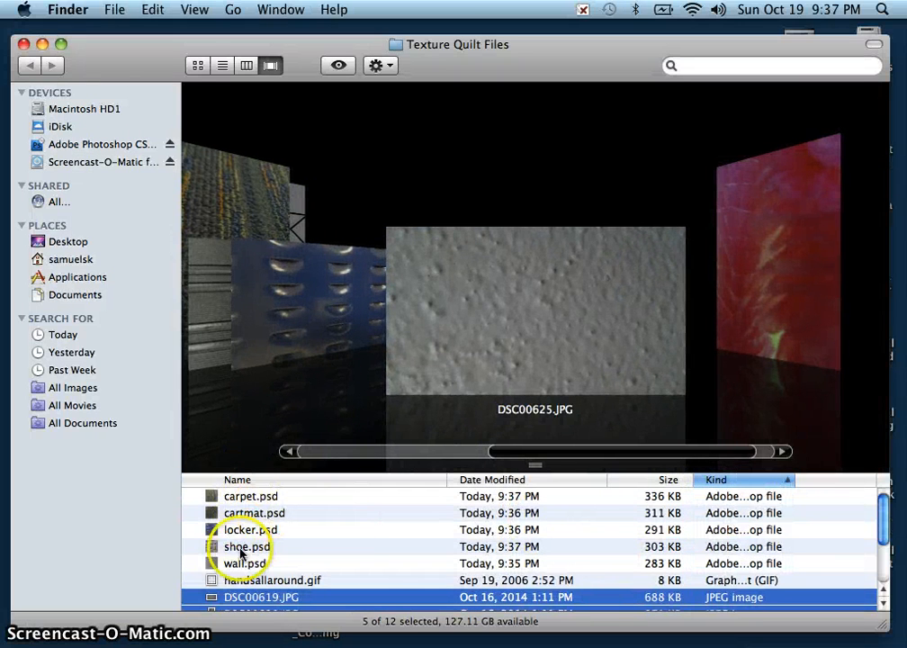